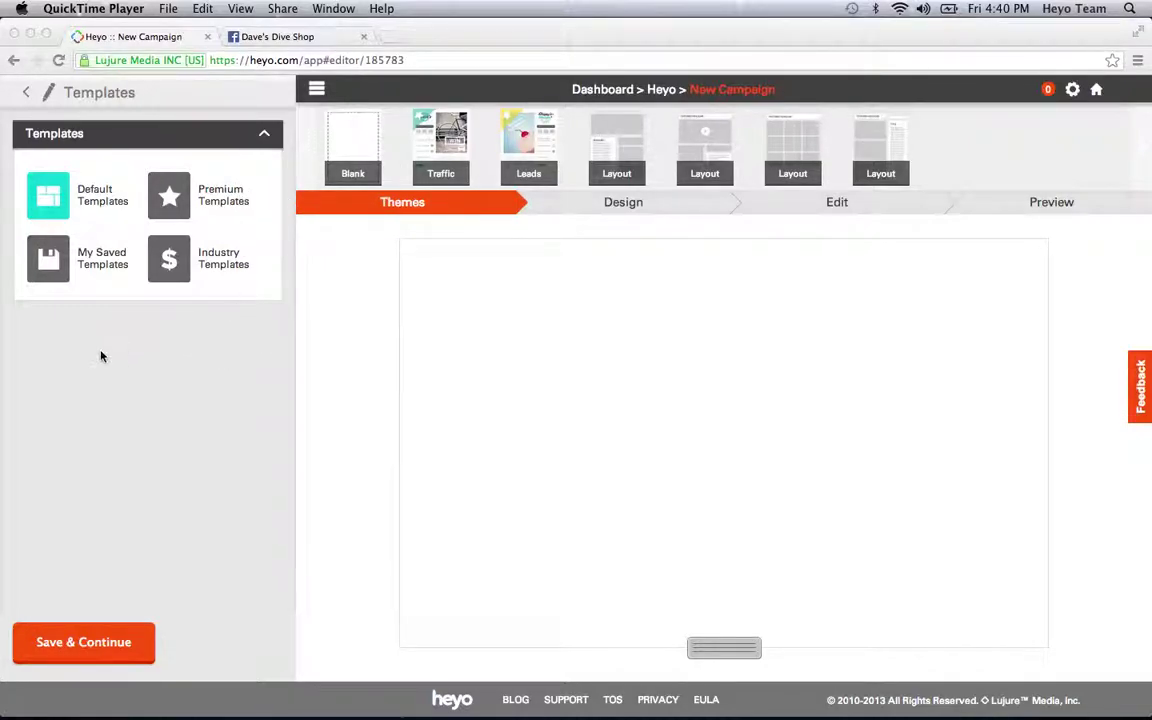
# Step: Preview the Traffic, Leads and Layout default templates, and cancel without applying any of them
pyautogui.click(367, 318)
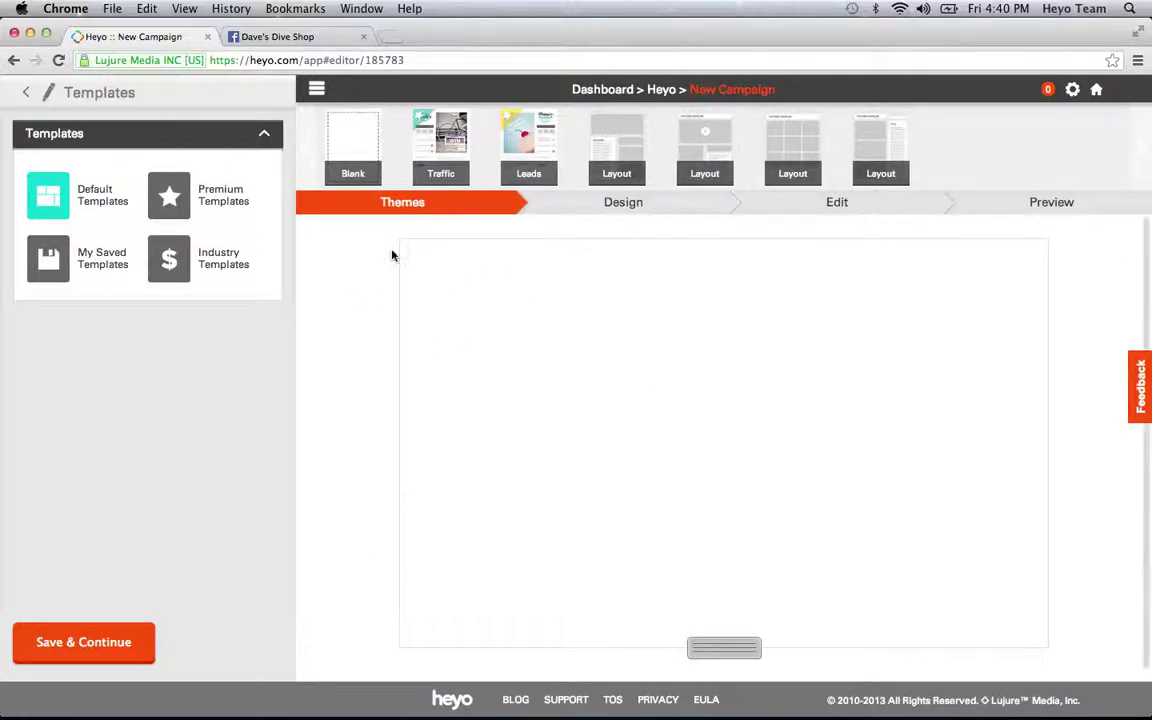
pyautogui.click(435, 145)
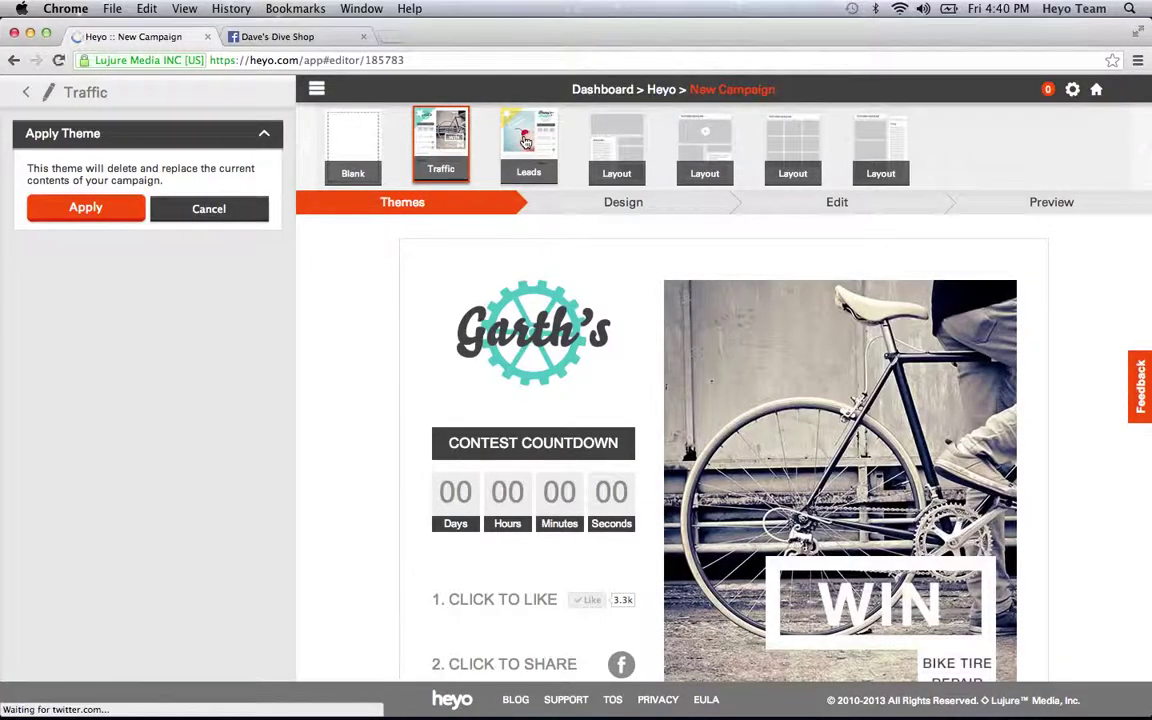
pyautogui.click(528, 140)
pyautogui.click(617, 140)
pyautogui.click(443, 138)
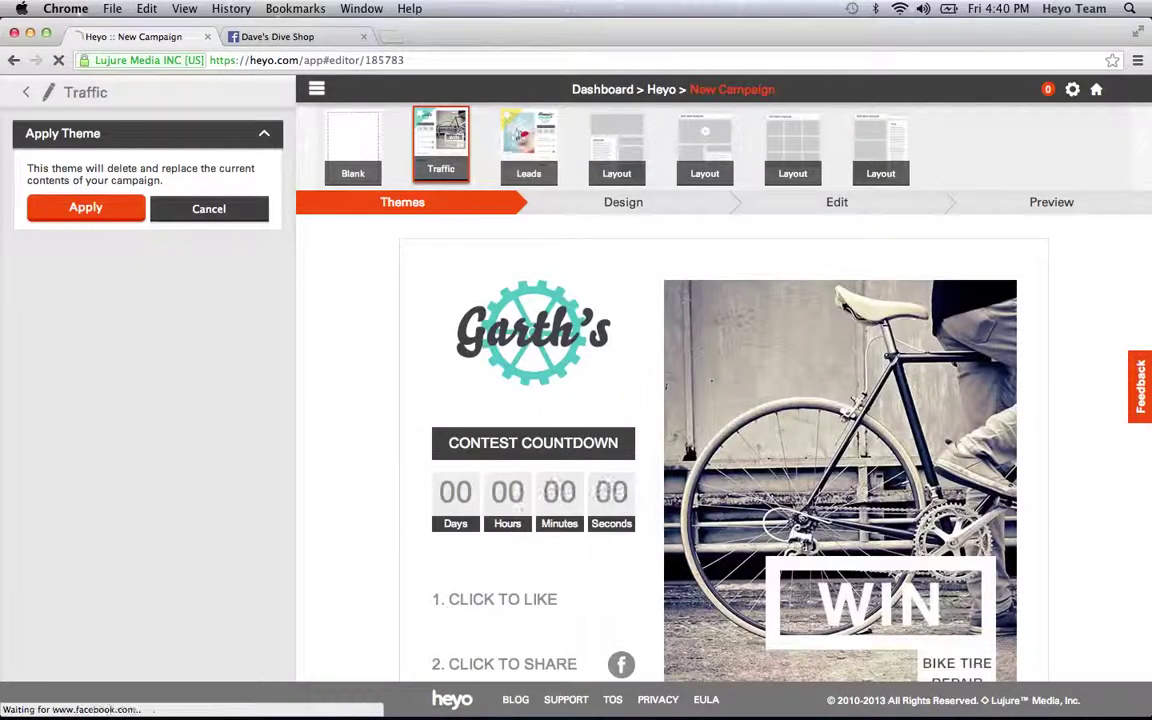
pyautogui.click(630, 142)
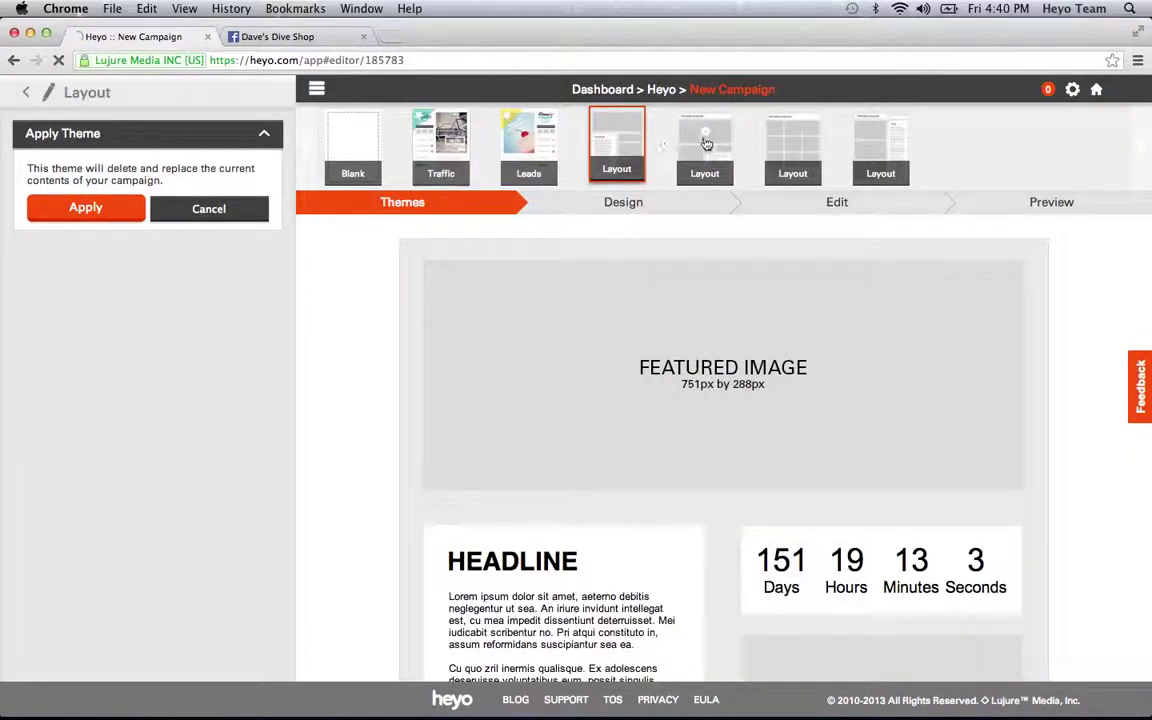
pyautogui.click(725, 145)
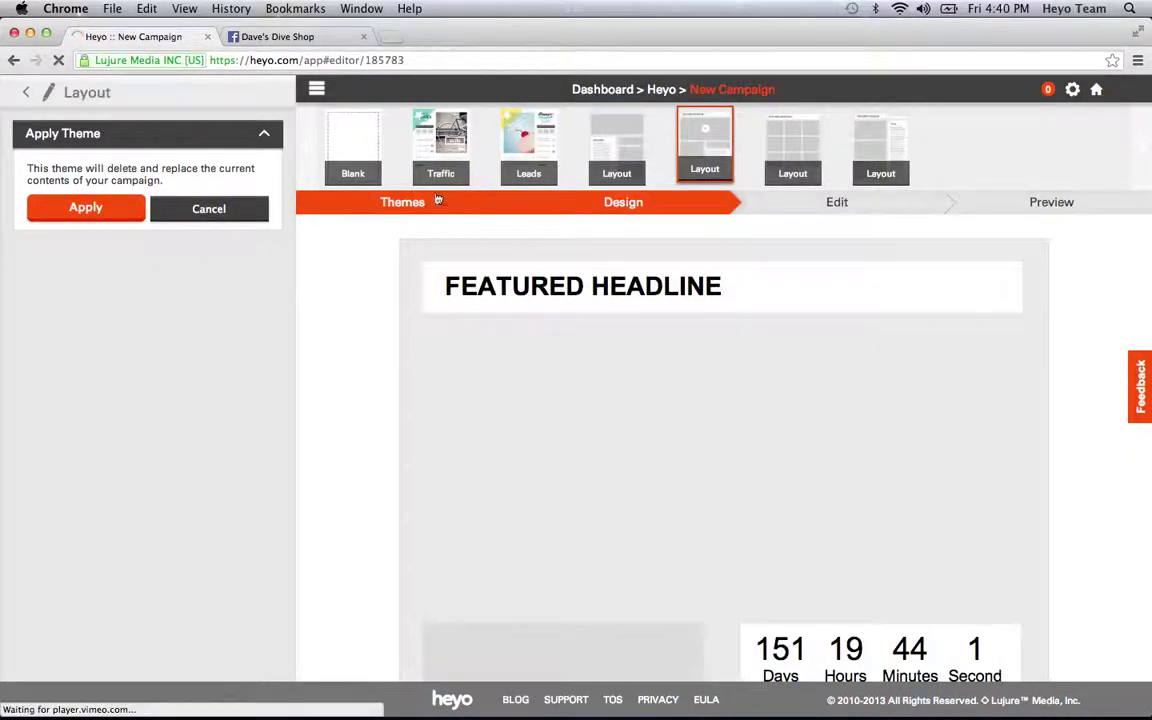
pyautogui.click(203, 208)
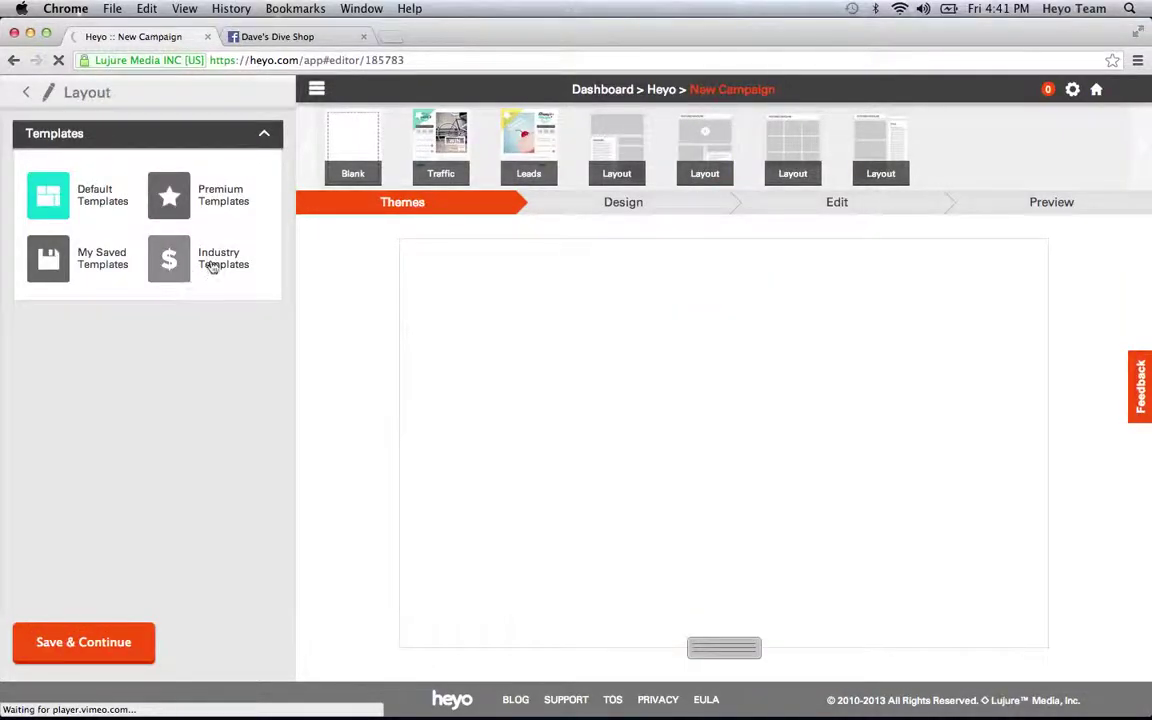
# Step: Browse the Business industry templates, previewing restaurant, real estate and local business themes, and cancel without applying one
pyautogui.click(213, 263)
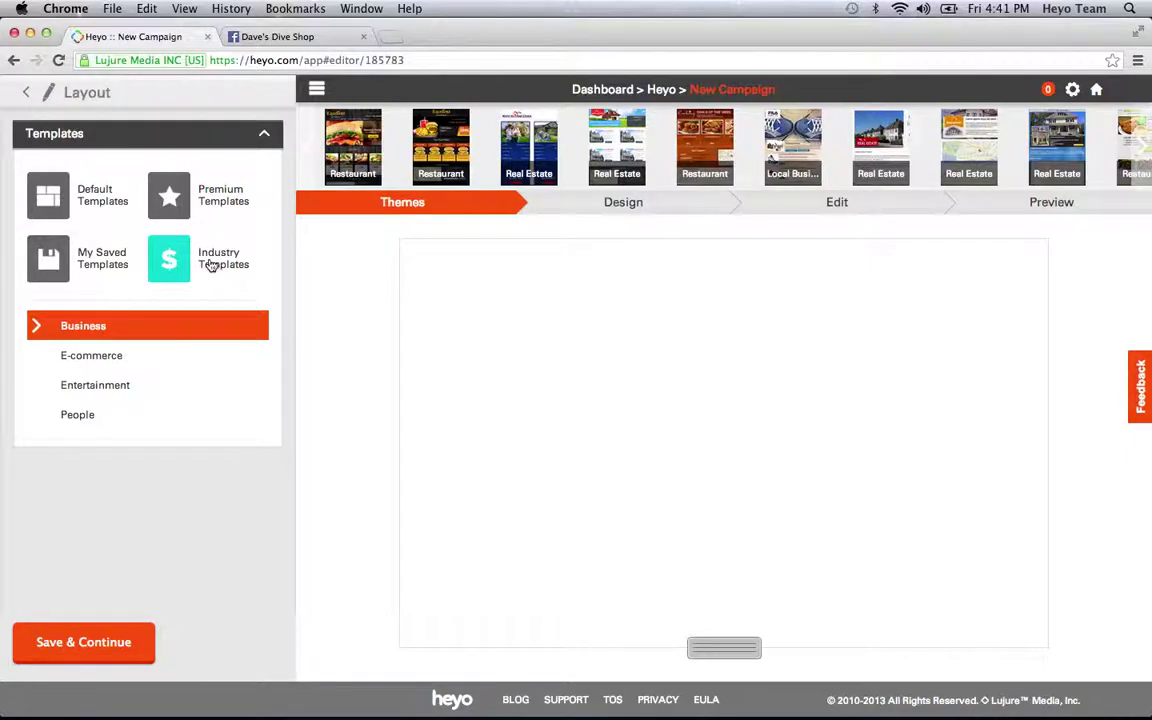
pyautogui.click(441, 145)
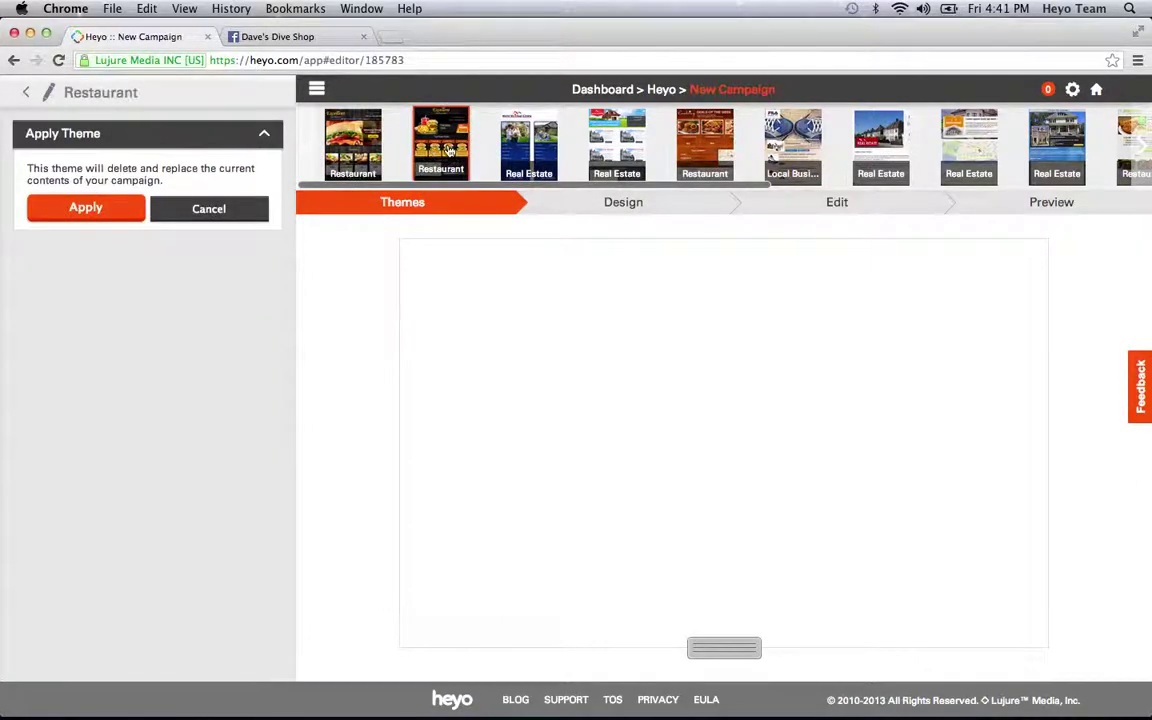
pyautogui.click(529, 145)
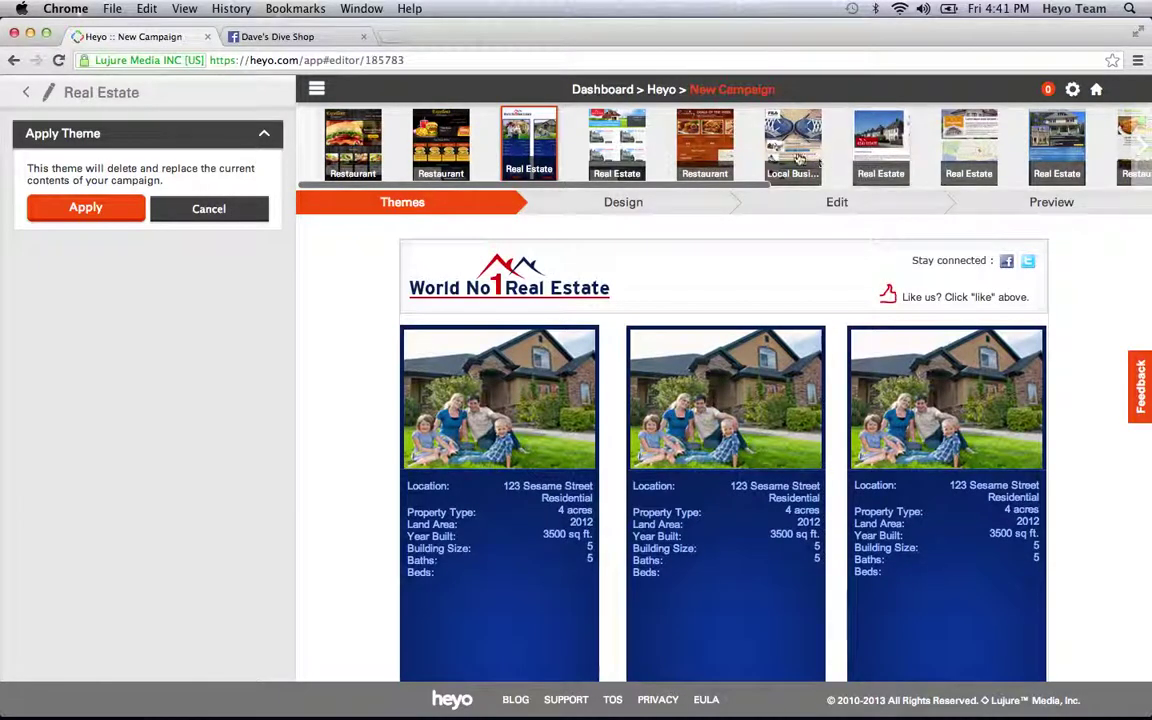
pyautogui.click(793, 140)
pyautogui.click(1135, 150)
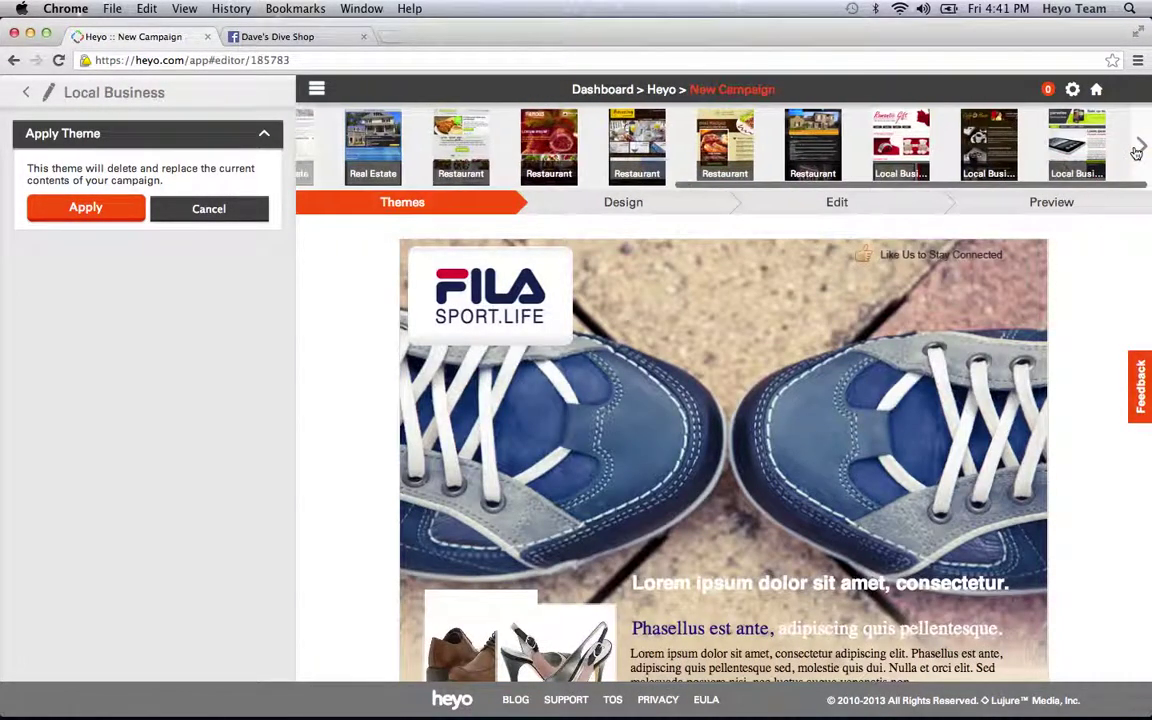
pyautogui.click(222, 211)
# Step: Look through the E-commerce, Entertainment and People industry template categories and return to Business
pyautogui.click(88, 355)
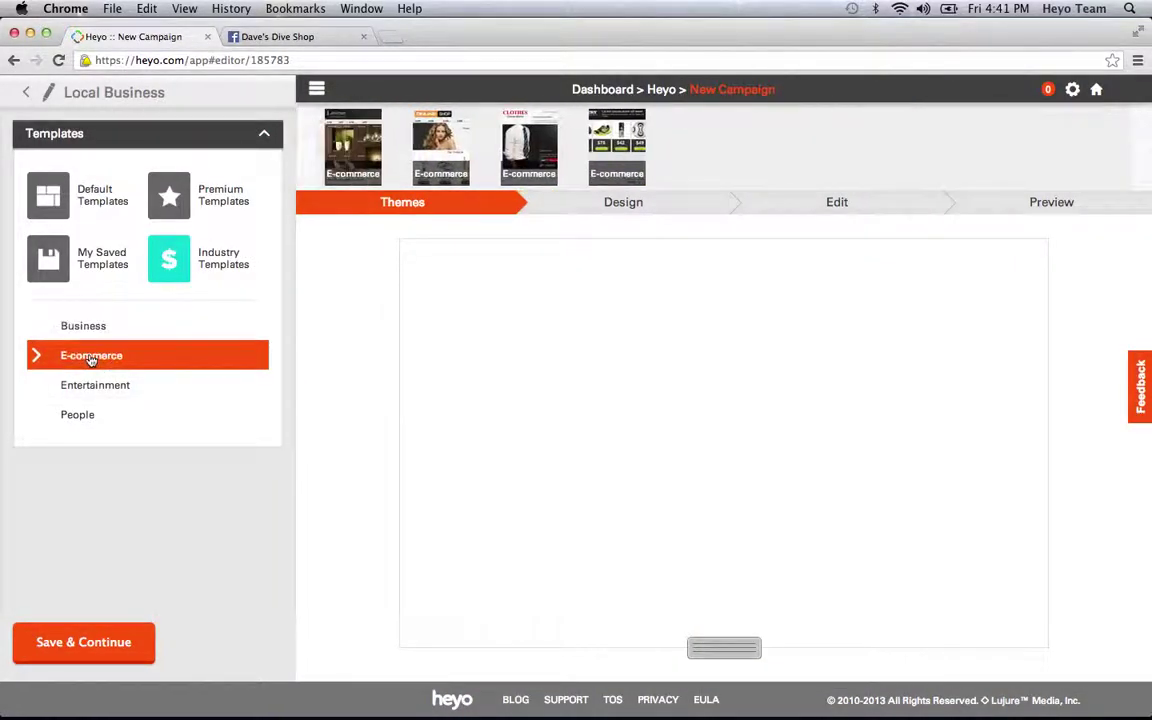
pyautogui.click(100, 386)
pyautogui.click(98, 426)
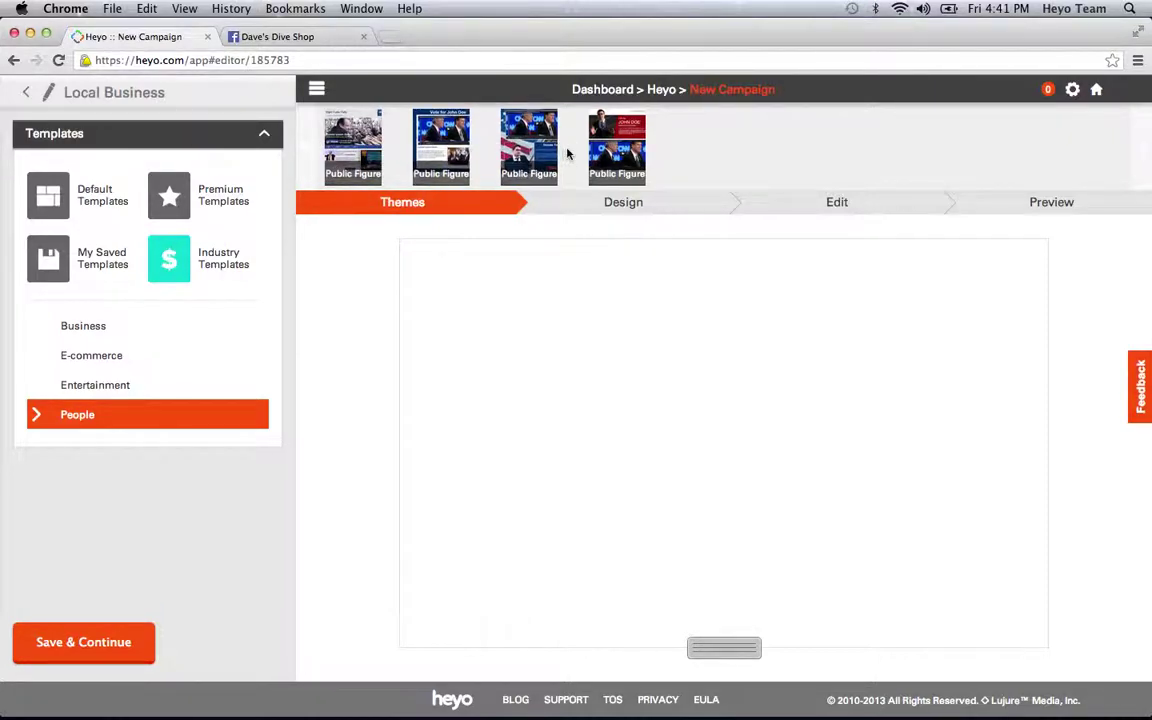
pyautogui.click(133, 325)
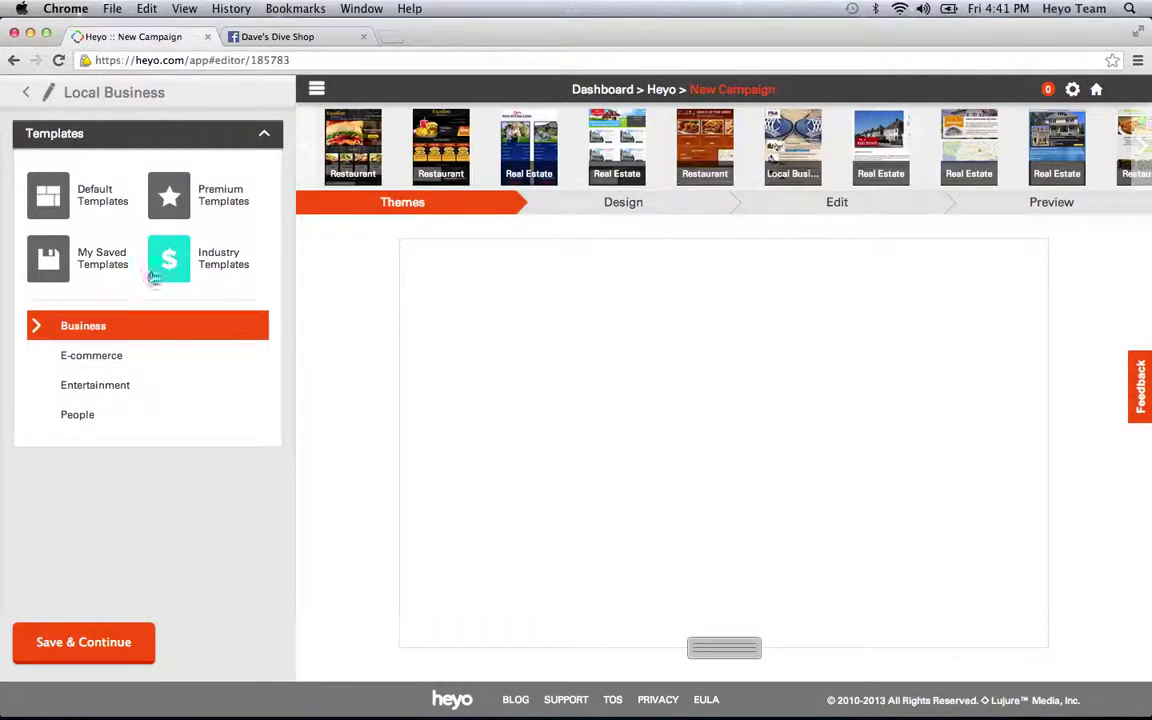
# Step: Apply the Blank theme from the default templates and continue to the Design stage
pyautogui.click(113, 200)
pyautogui.click(358, 155)
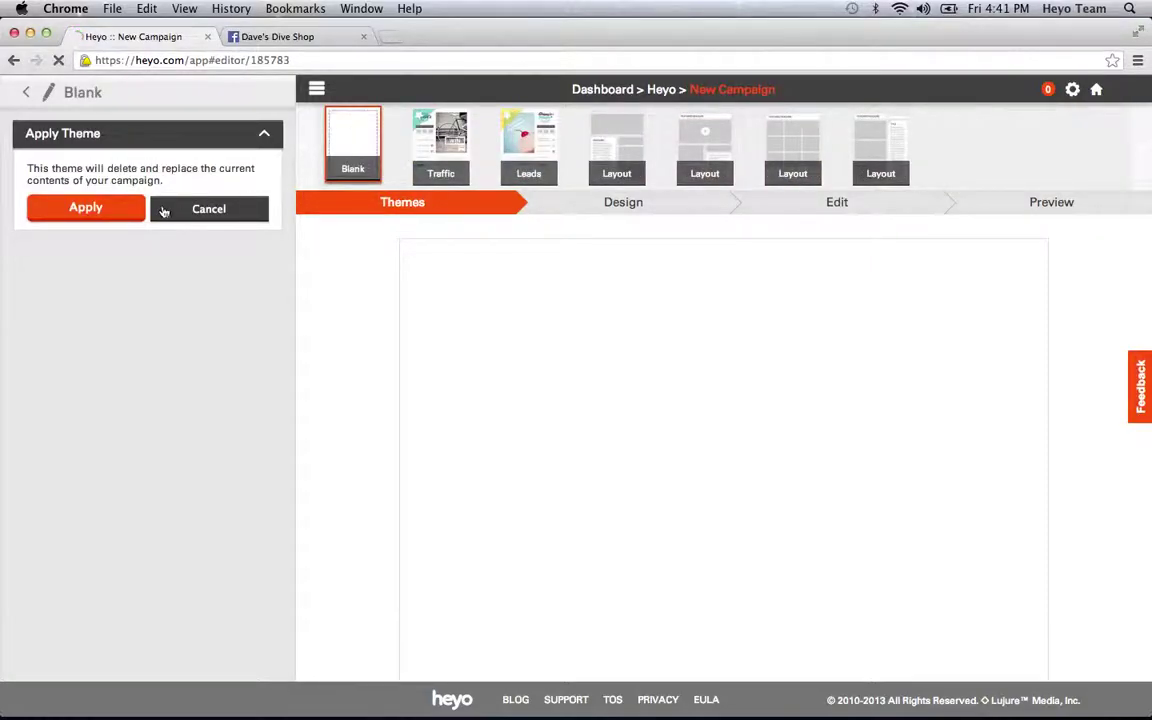
pyautogui.click(86, 209)
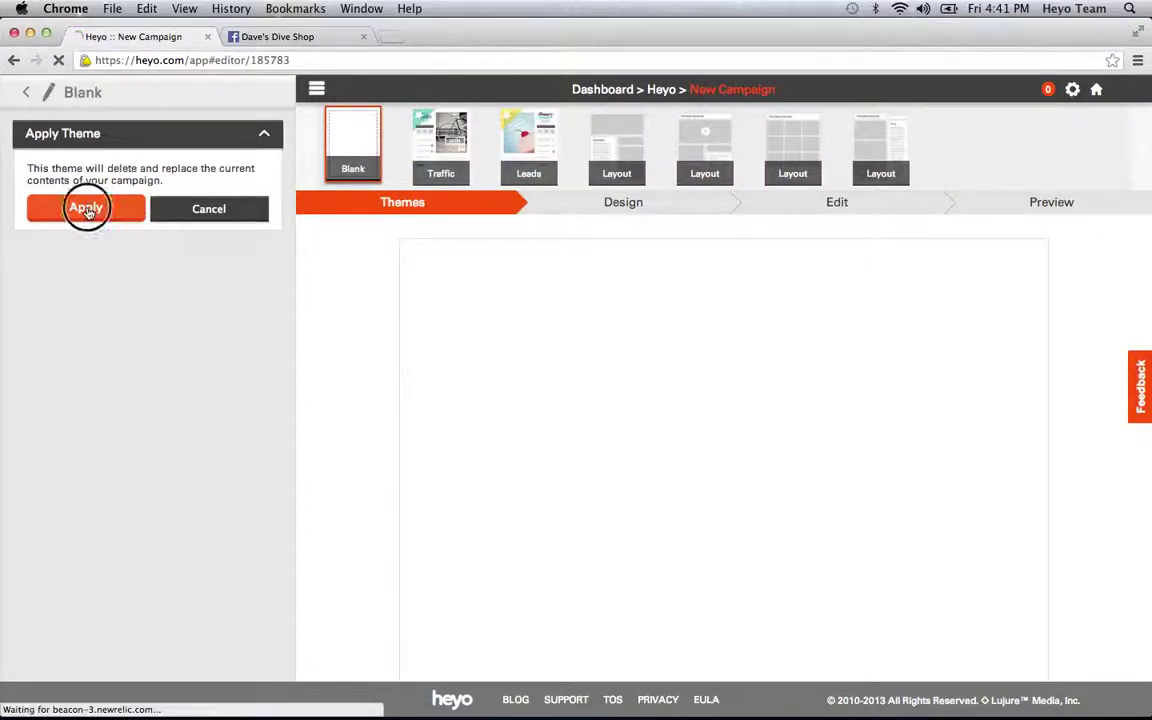
pyautogui.click(566, 214)
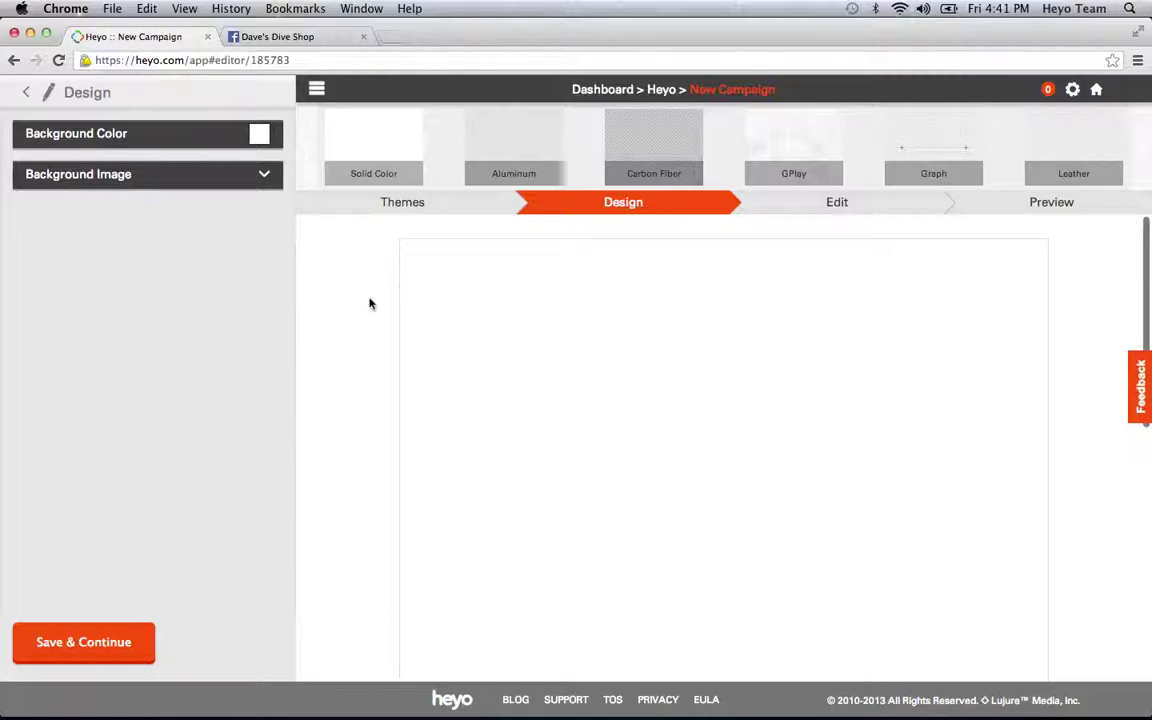
# Step: Set the campaign's background color to light pink #f1bdbd, view the background image options, and save the design to continue to editing
pyautogui.click(181, 137)
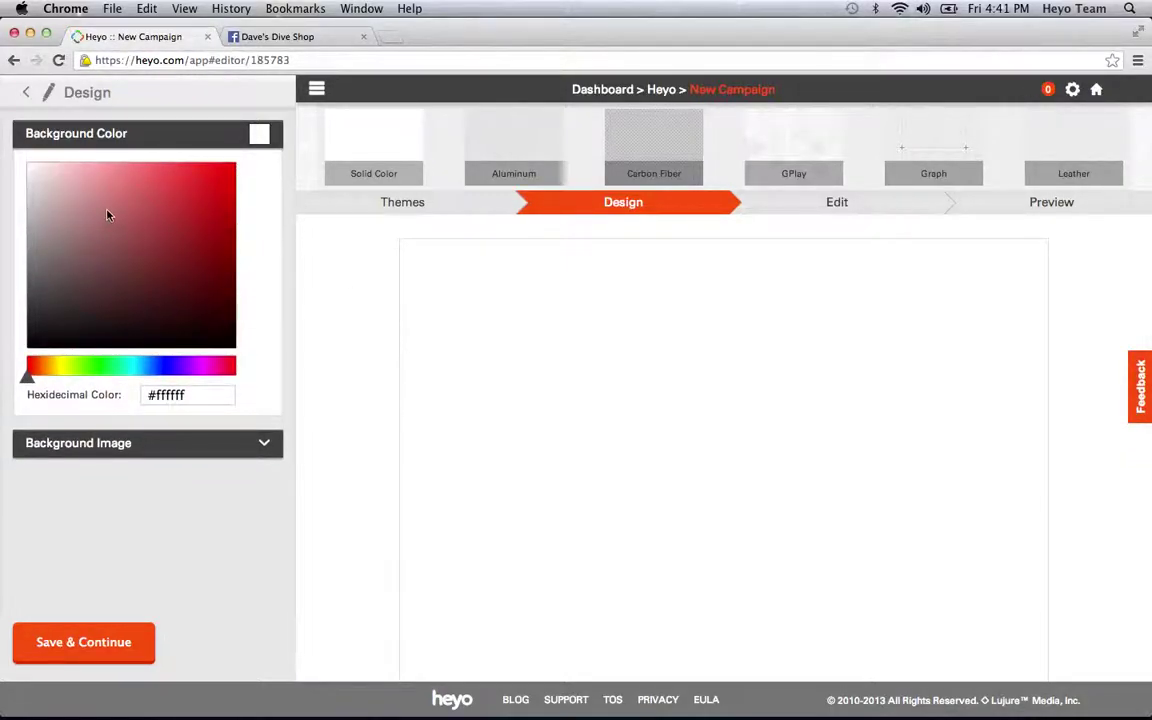
pyautogui.click(98, 199)
pyautogui.click(86, 177)
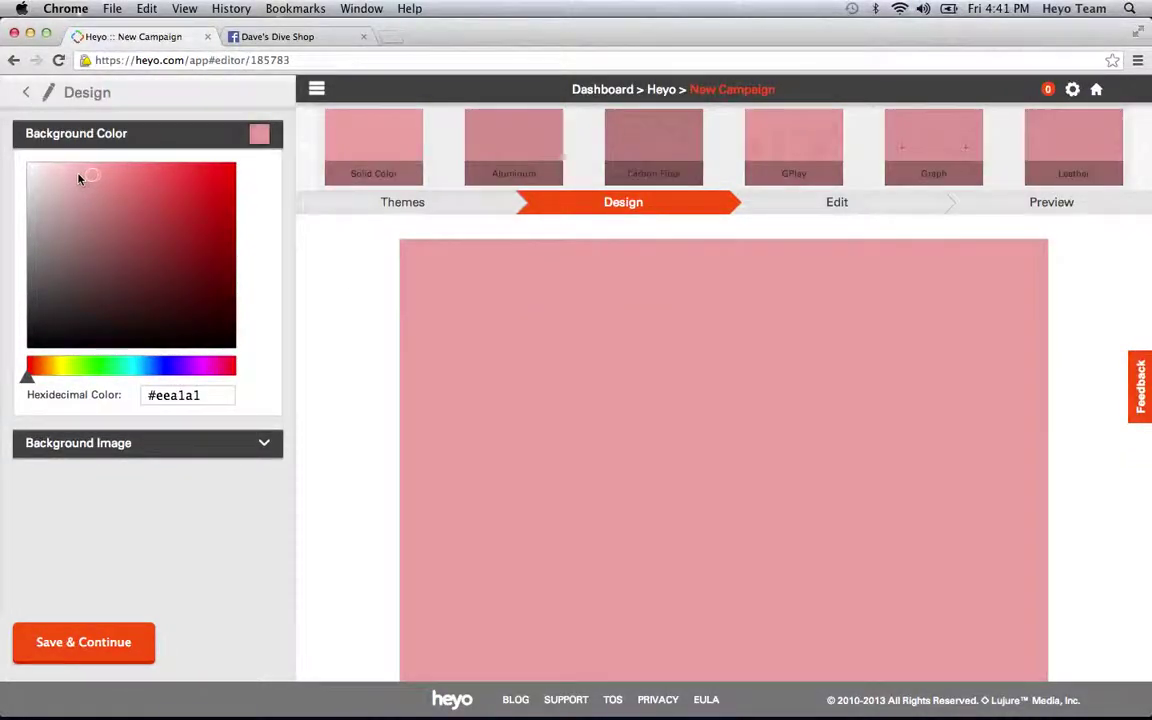
pyautogui.click(71, 174)
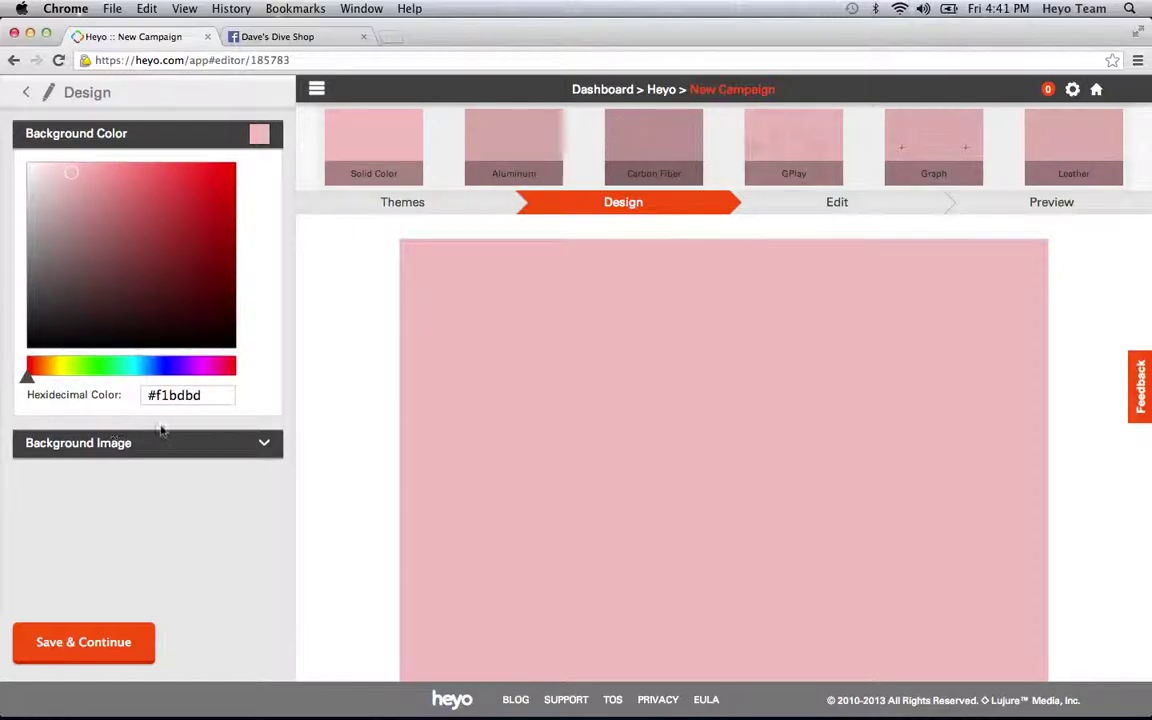
pyautogui.click(231, 453)
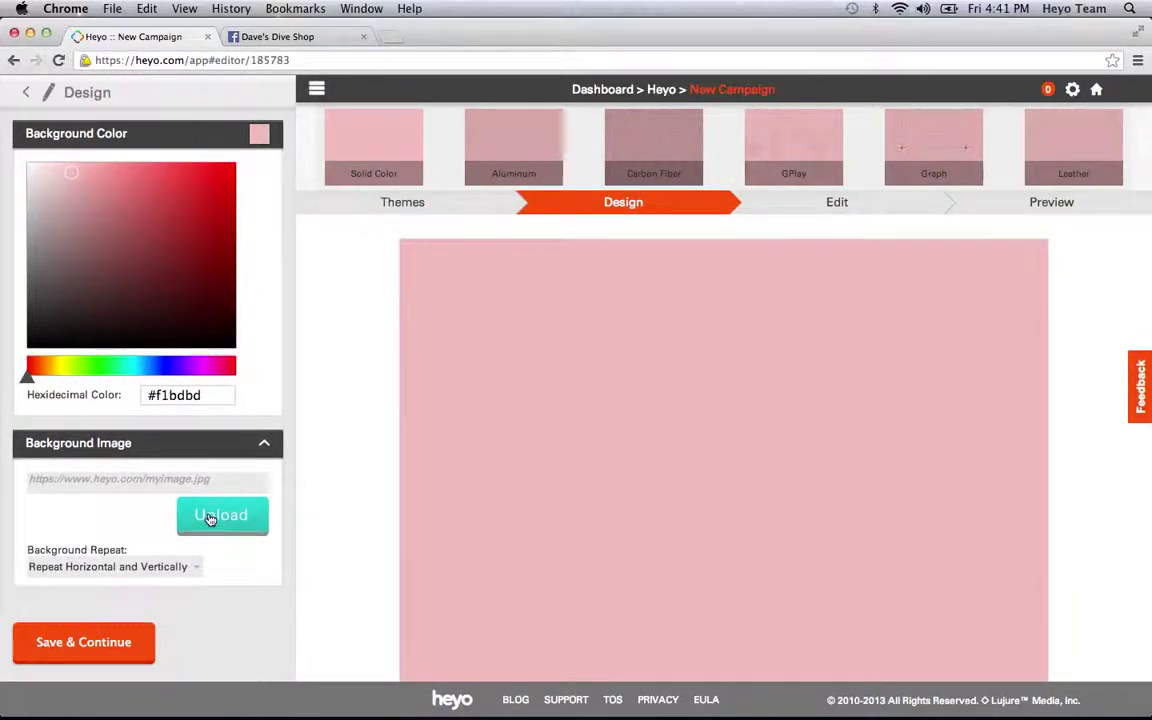
pyautogui.click(77, 643)
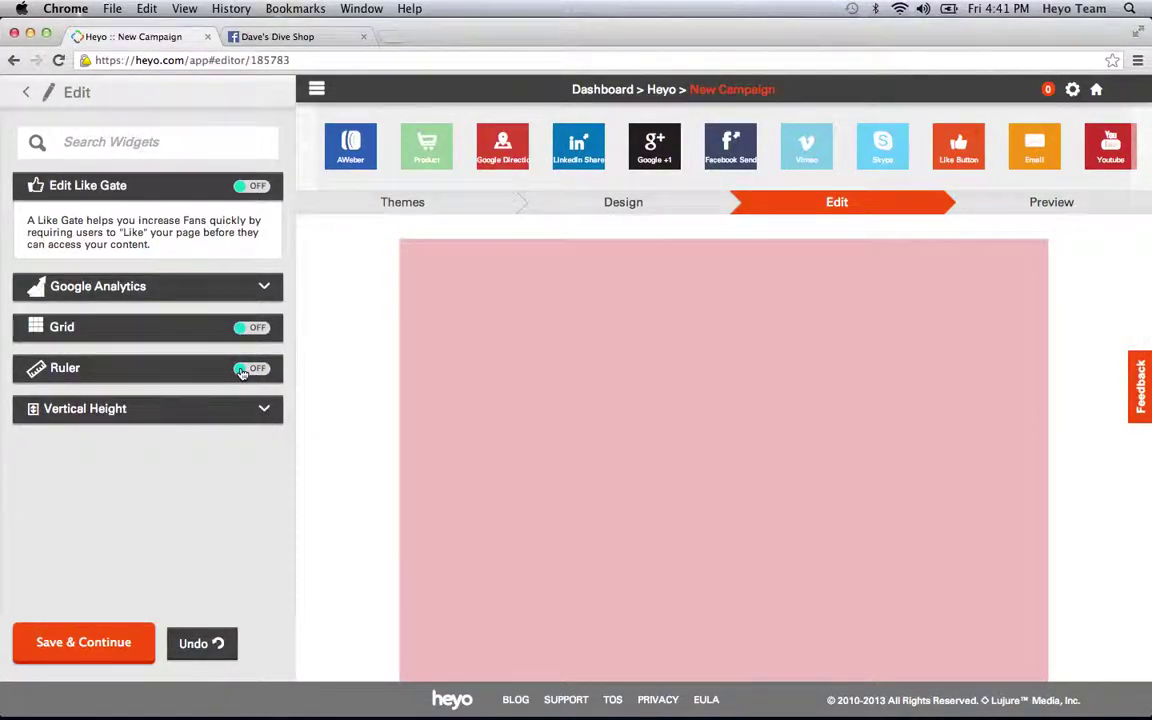
# Step: Try the grid overlay on the canvas, switch it off again, and turn on the ruler
pyautogui.click(248, 328)
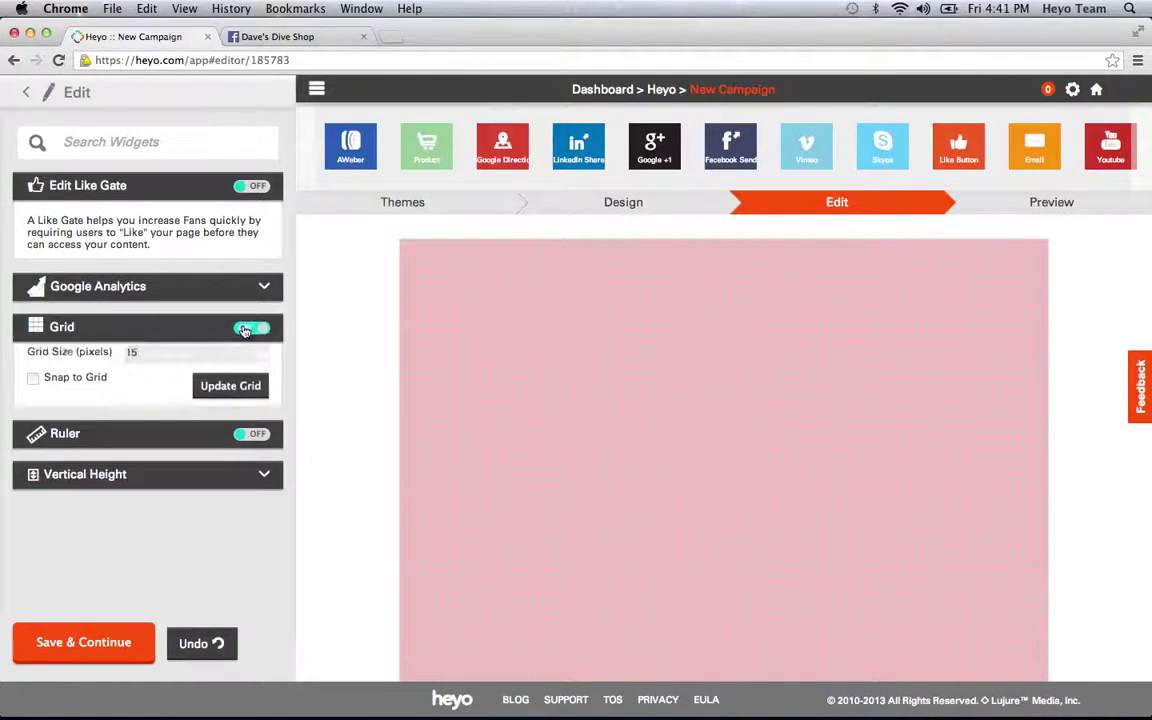
pyautogui.click(262, 331)
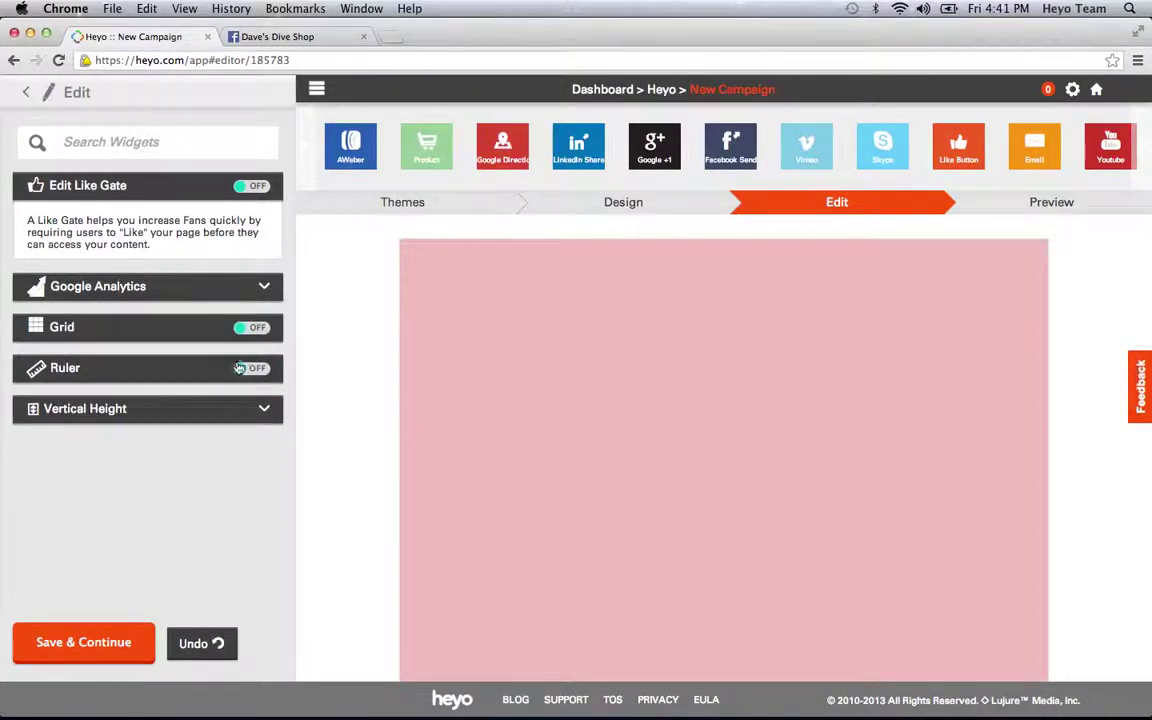
pyautogui.click(243, 371)
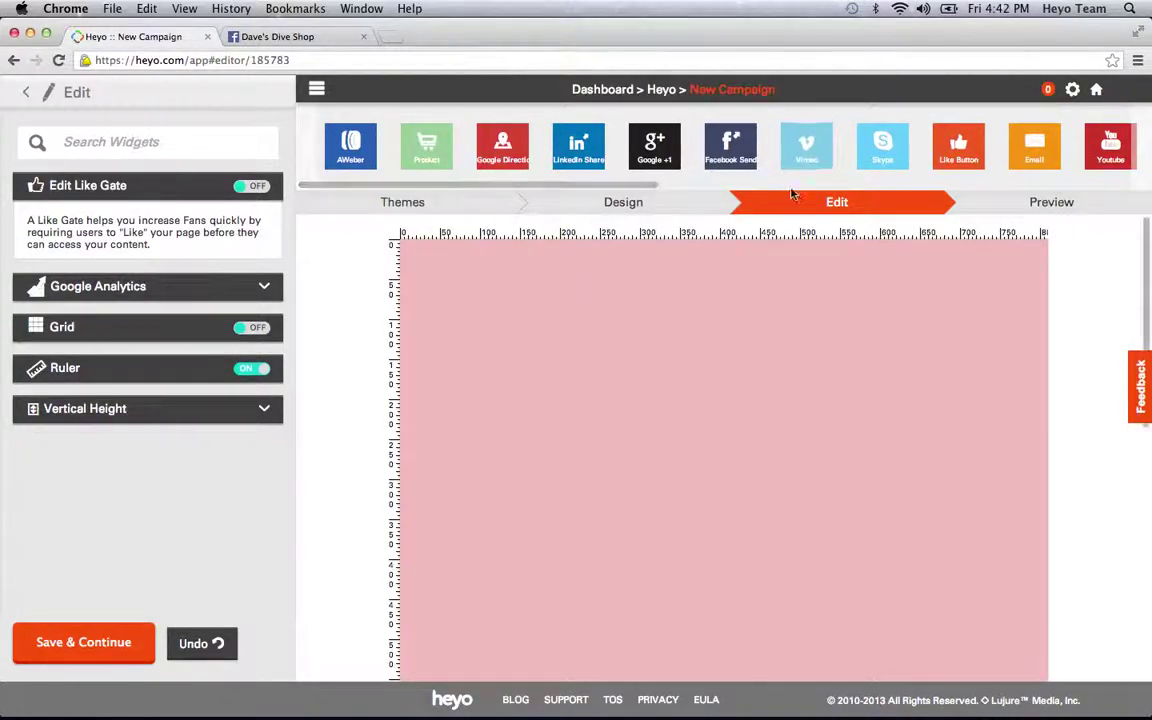
# Step: Place a Vimeo widget on the canvas and reposition it in the upper middle area
pyautogui.moveTo(803, 153); pyautogui.dragTo(625, 357)
pyautogui.moveTo(794, 421); pyautogui.dragTo(714, 396)
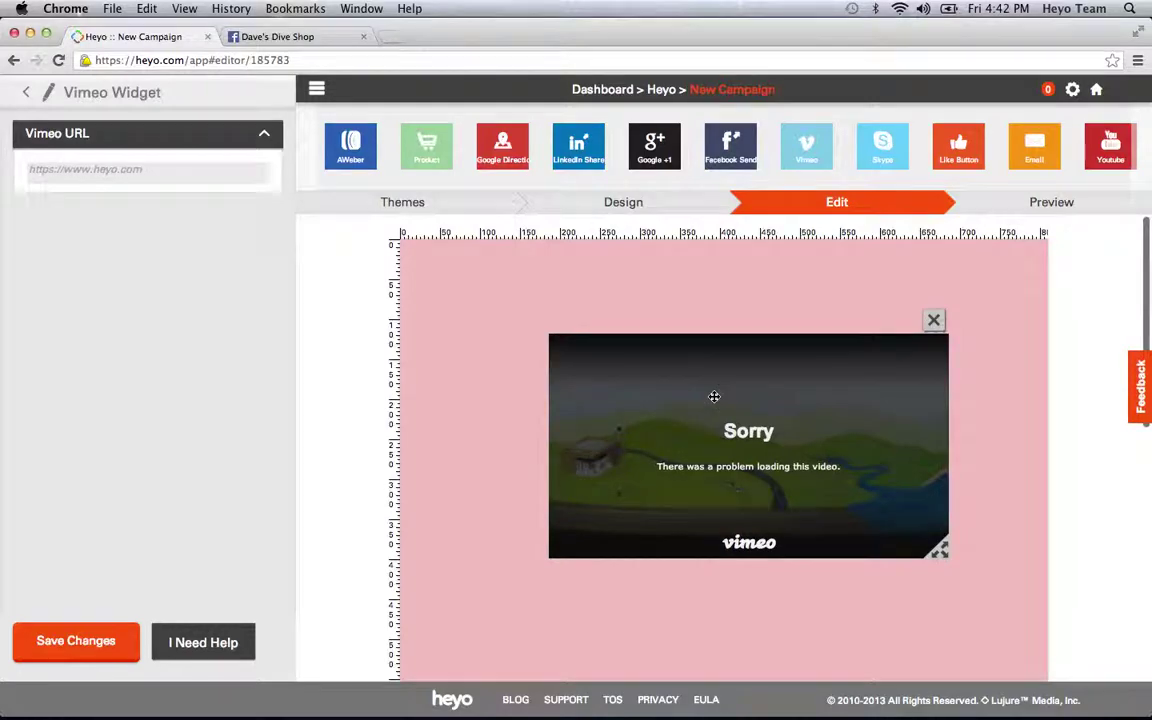
# Step: Open vimeo.com in a new browser tab, play the KEW GARDENS staff pick video and copy its share link
pyautogui.click(391, 35)
pyautogui.write('vimeo.com')
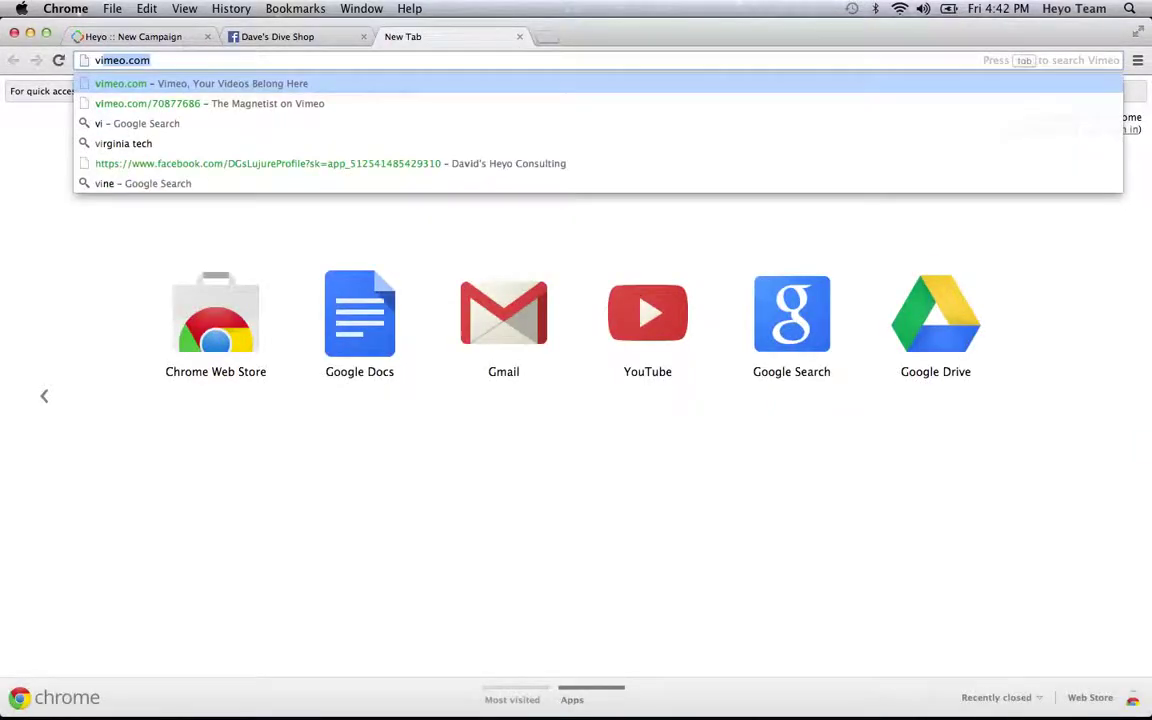
pyautogui.press('Return')
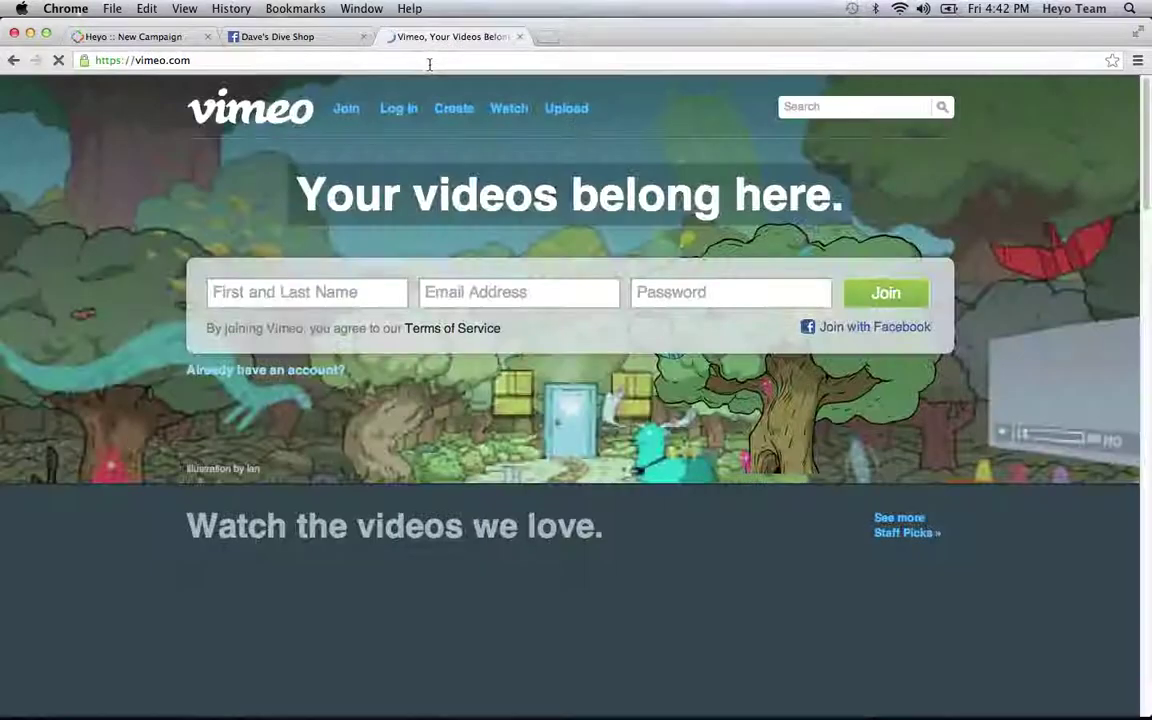
pyautogui.scroll(-5, 481, 483)
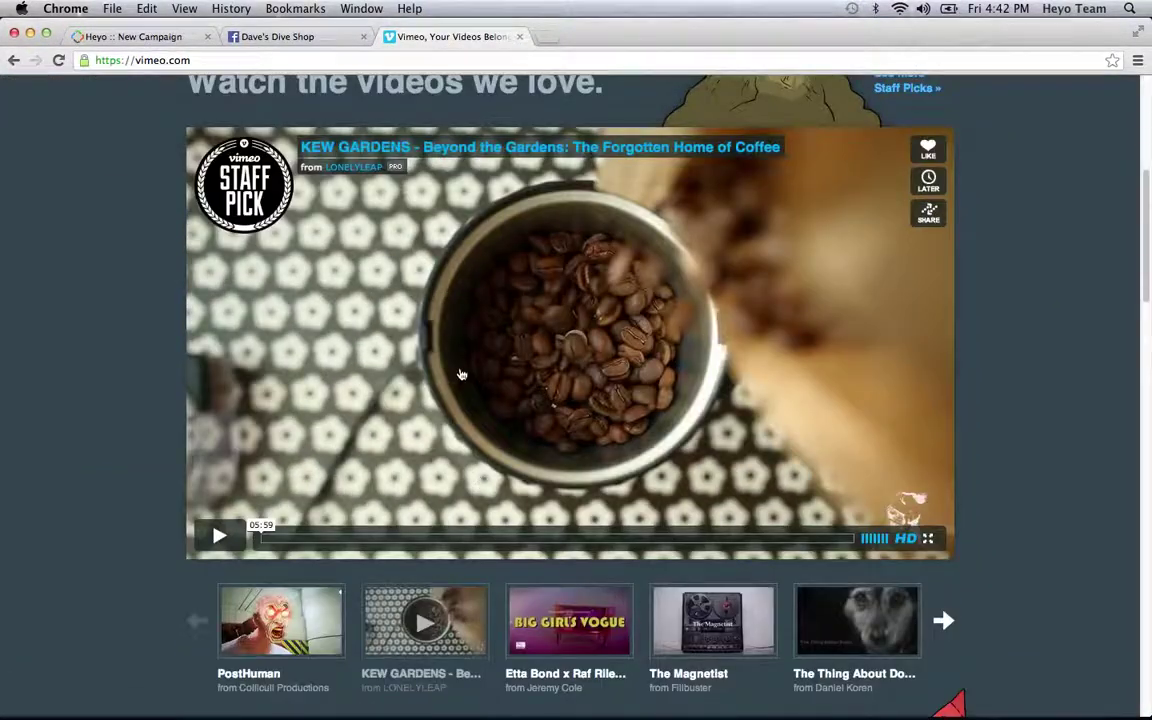
pyautogui.click(415, 338)
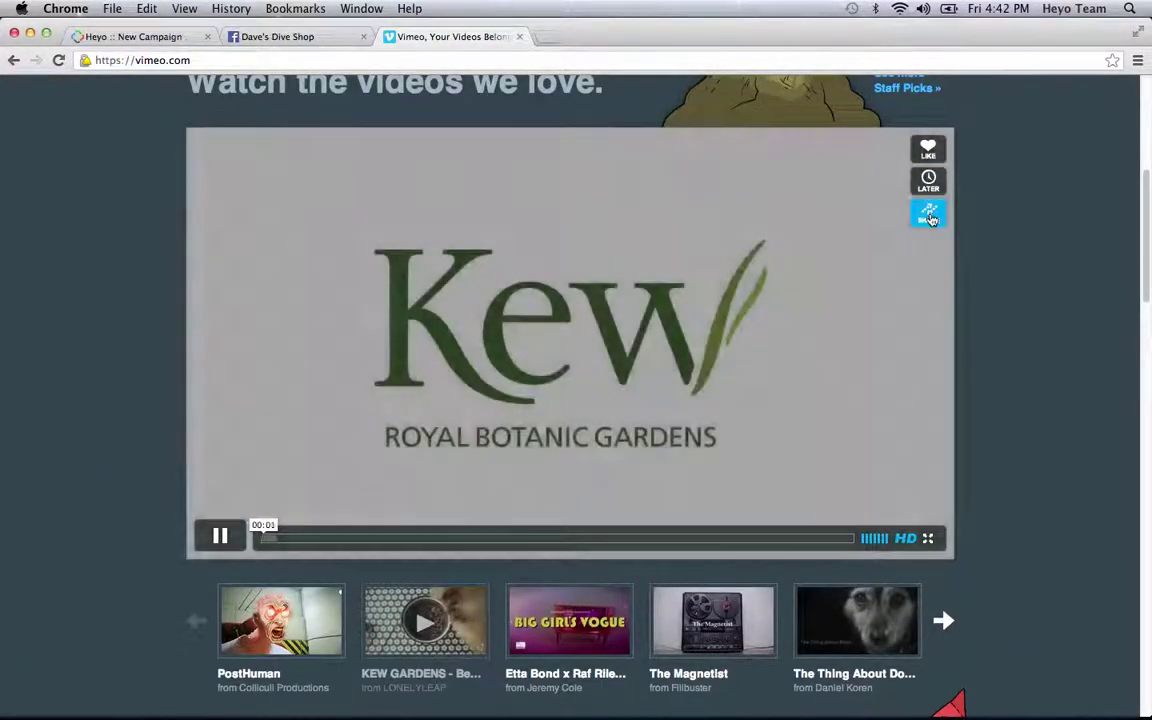
pyautogui.click(929, 212)
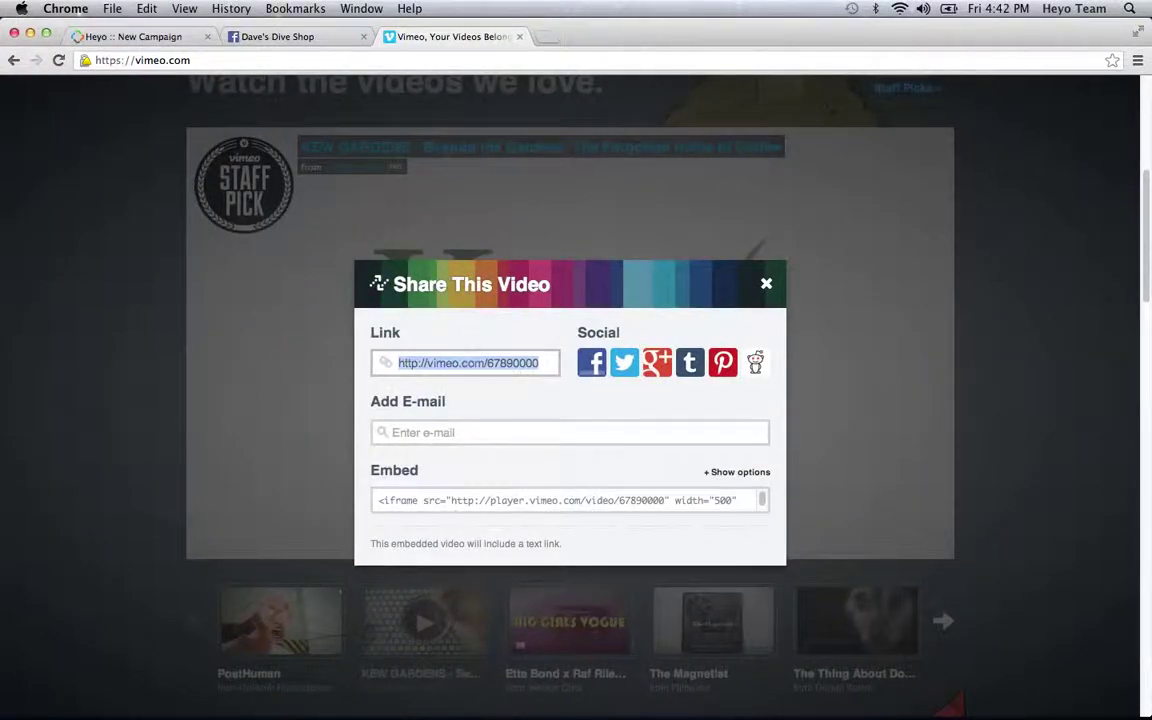
pyautogui.press('super+c')
# Step: Check the copied video link by loading it in another browser tab, and close that tab
pyautogui.press('super+t')
pyautogui.press('super+v')
pyautogui.press('Return')
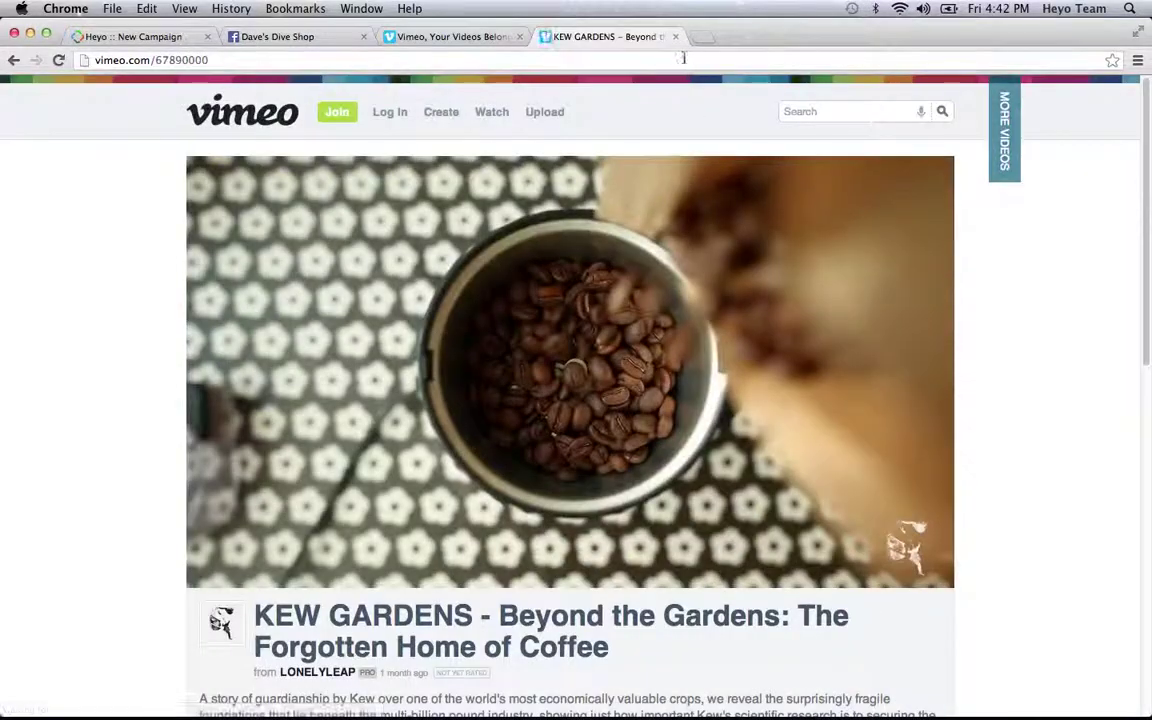
pyautogui.click(675, 36)
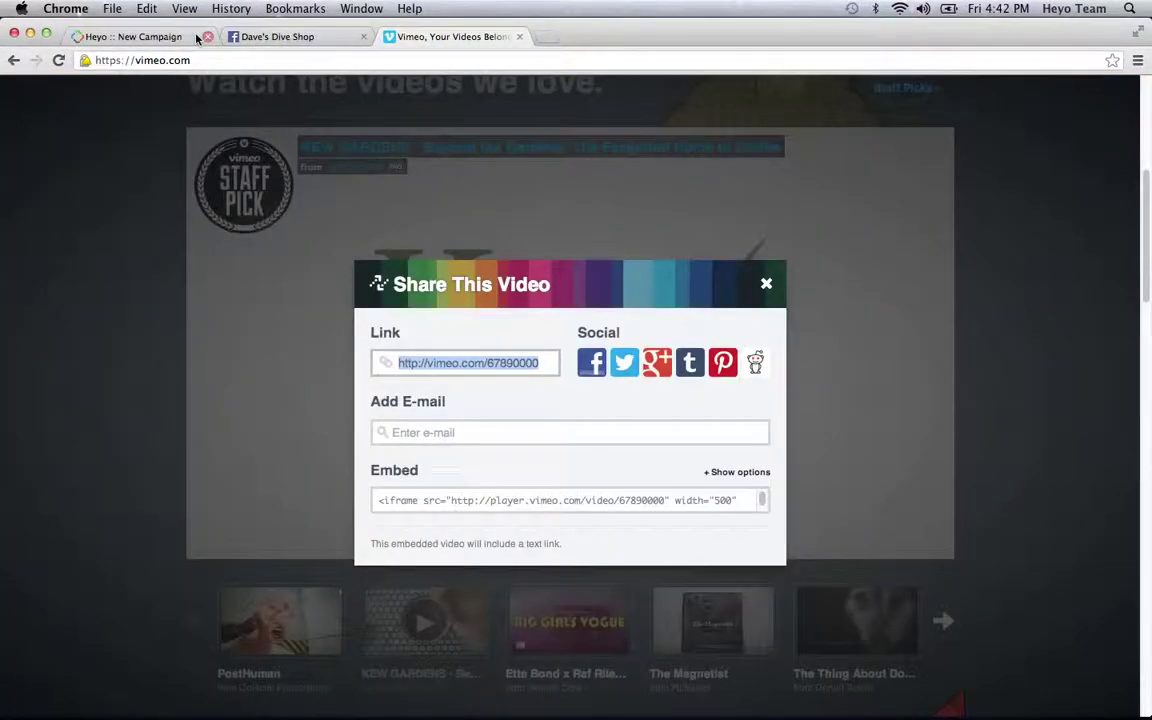
pyautogui.click(161, 38)
pyautogui.moveTo(784, 404); pyautogui.dragTo(748, 425)
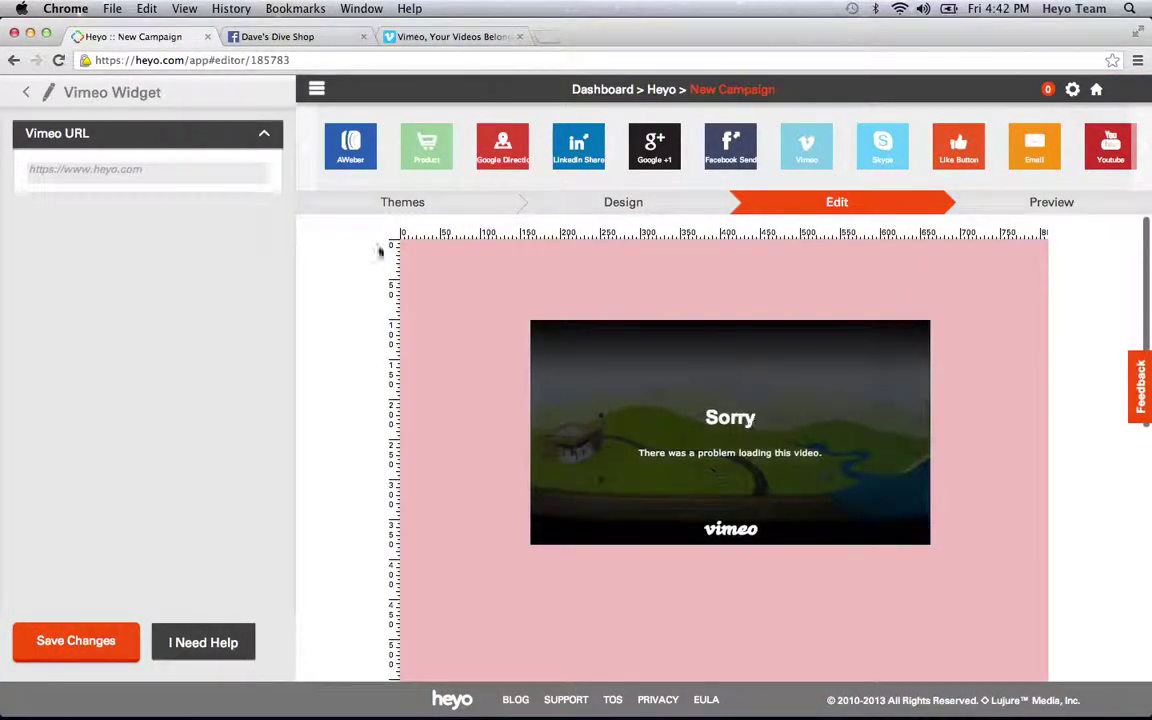
pyautogui.click(195, 171)
pyautogui.press('super+v')
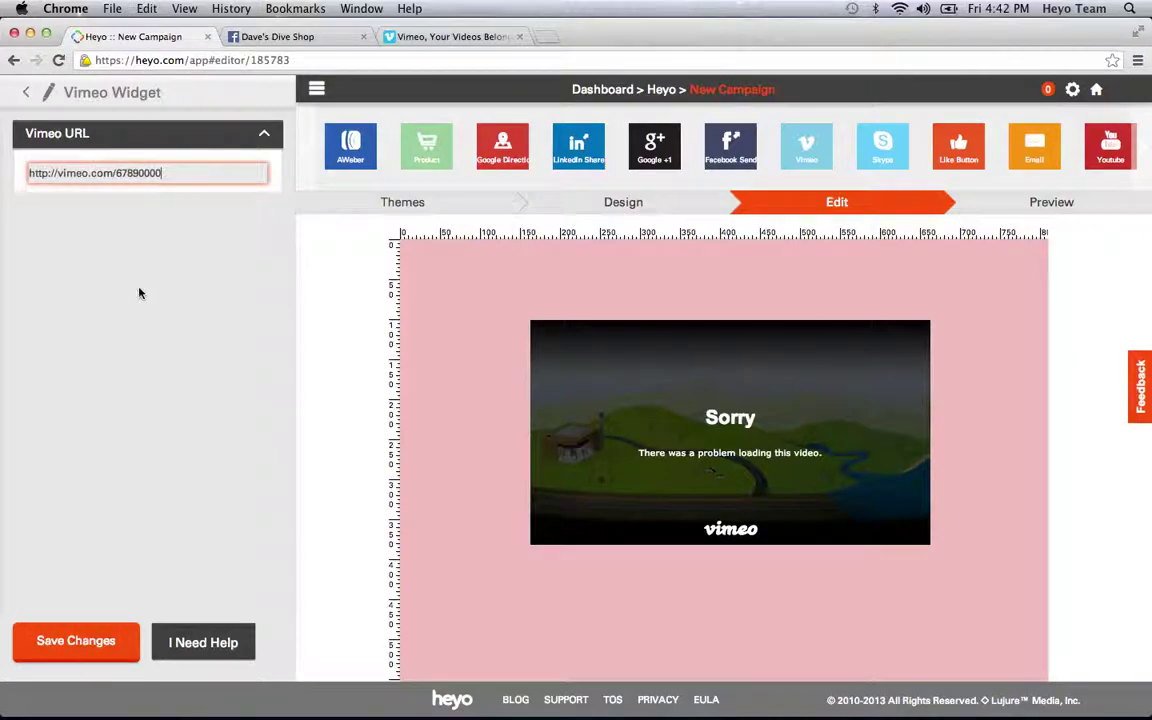
pyautogui.click(72, 642)
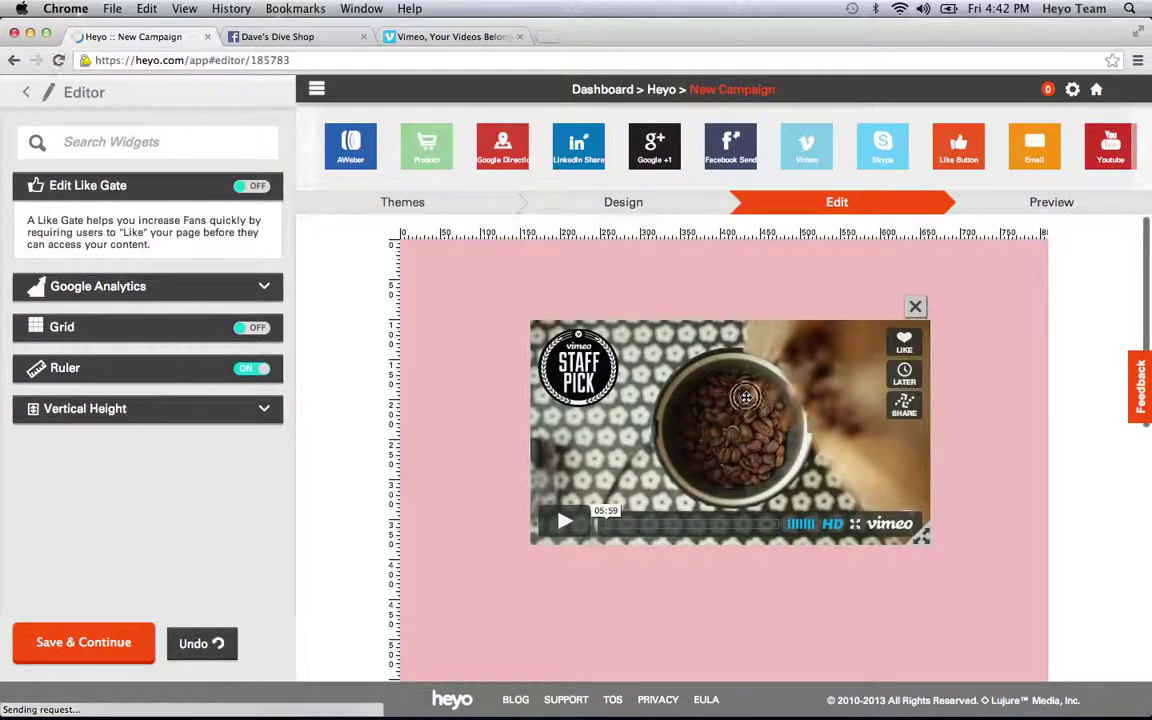
# Step: Add a Rich Text Field below the Vimeo video with the text "Add a description here!" and save the changes
pyautogui.click(751, 389)
pyautogui.scroll(-2, 470, 406)
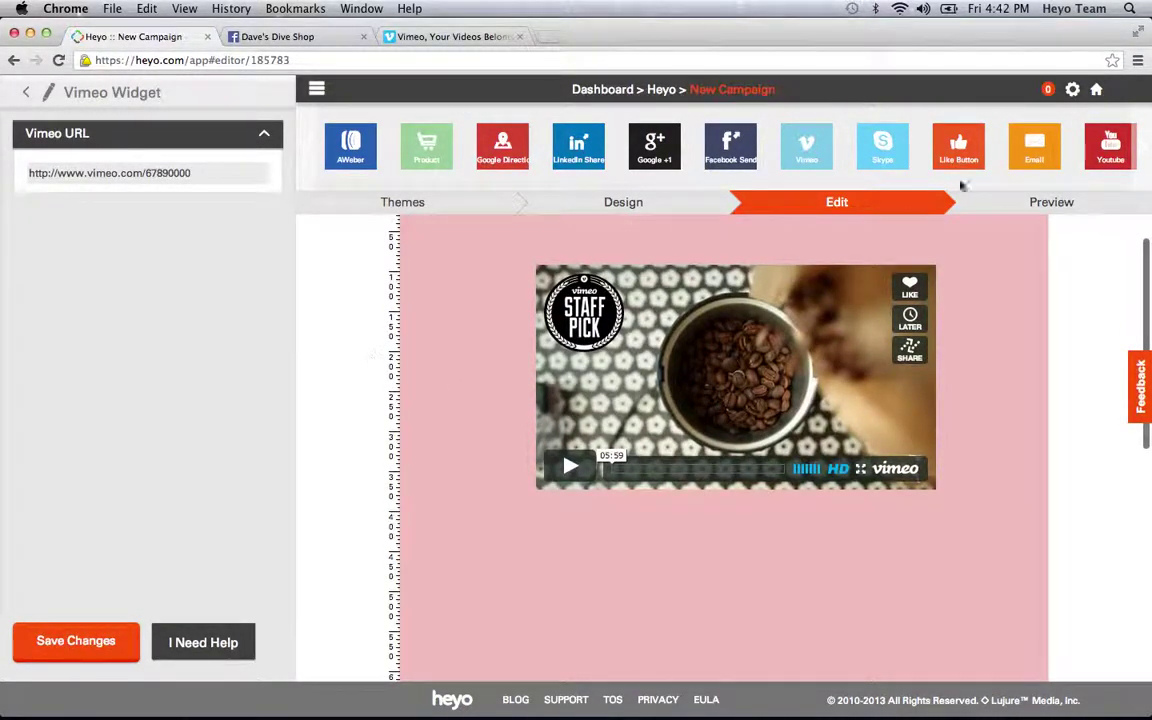
pyautogui.moveTo(643, 185); pyautogui.dragTo(625, 470)
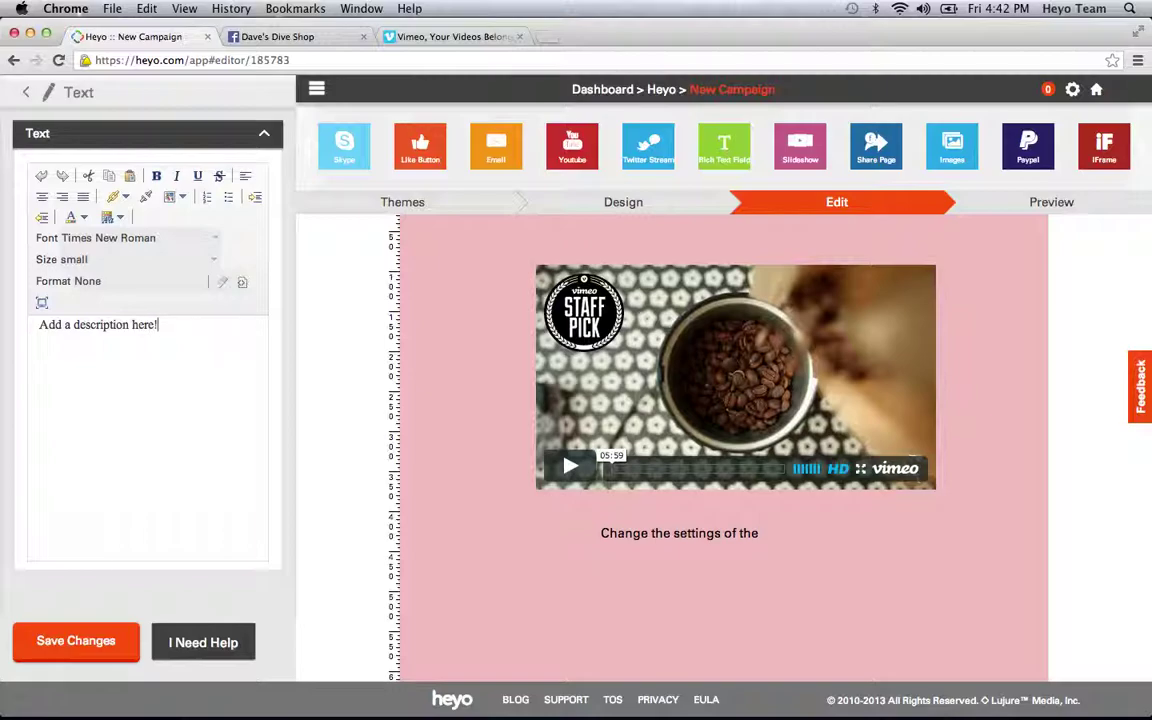
pyautogui.click(84, 641)
# Step: Move the description text box directly beneath the video, roughly centred, and shrink its height to fit the single line
pyautogui.moveTo(663, 462); pyautogui.dragTo(711, 517)
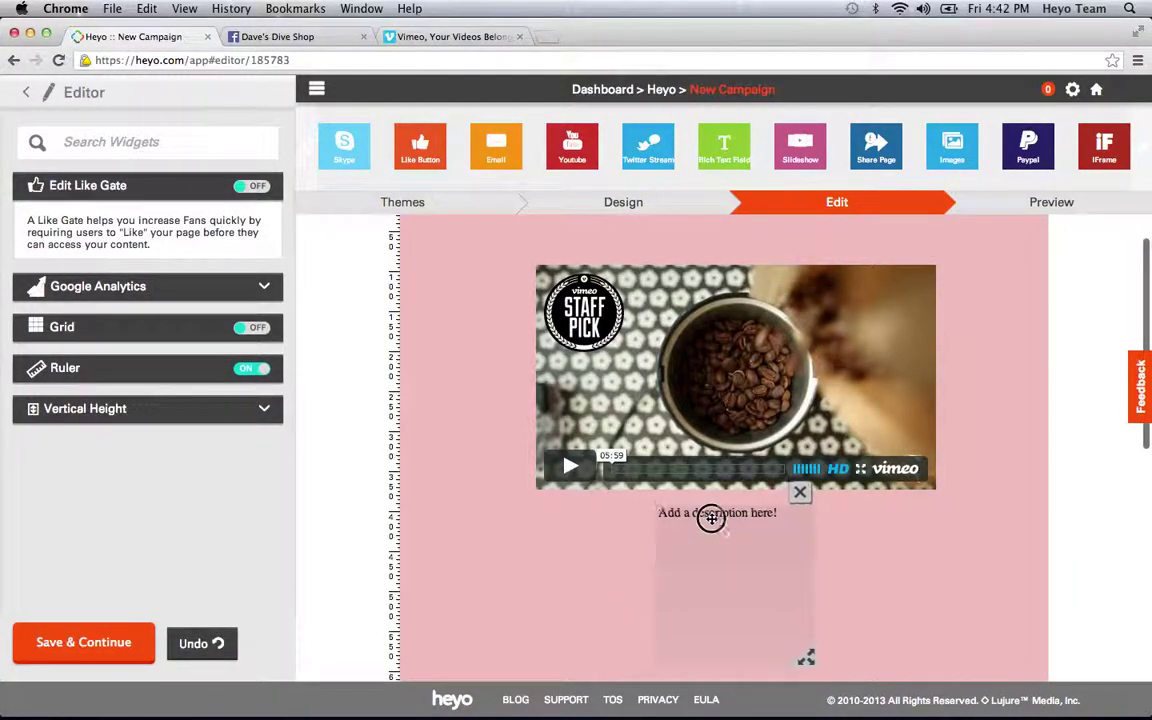
pyautogui.moveTo(810, 653); pyautogui.dragTo(798, 546)
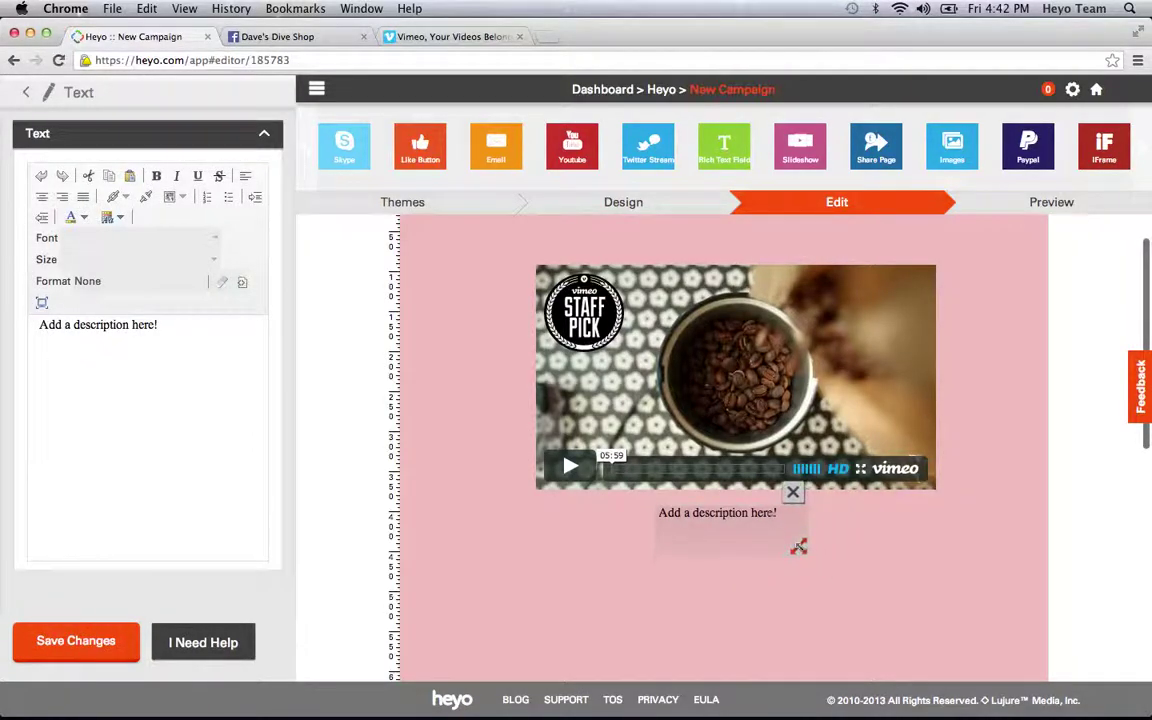
pyautogui.click(716, 396)
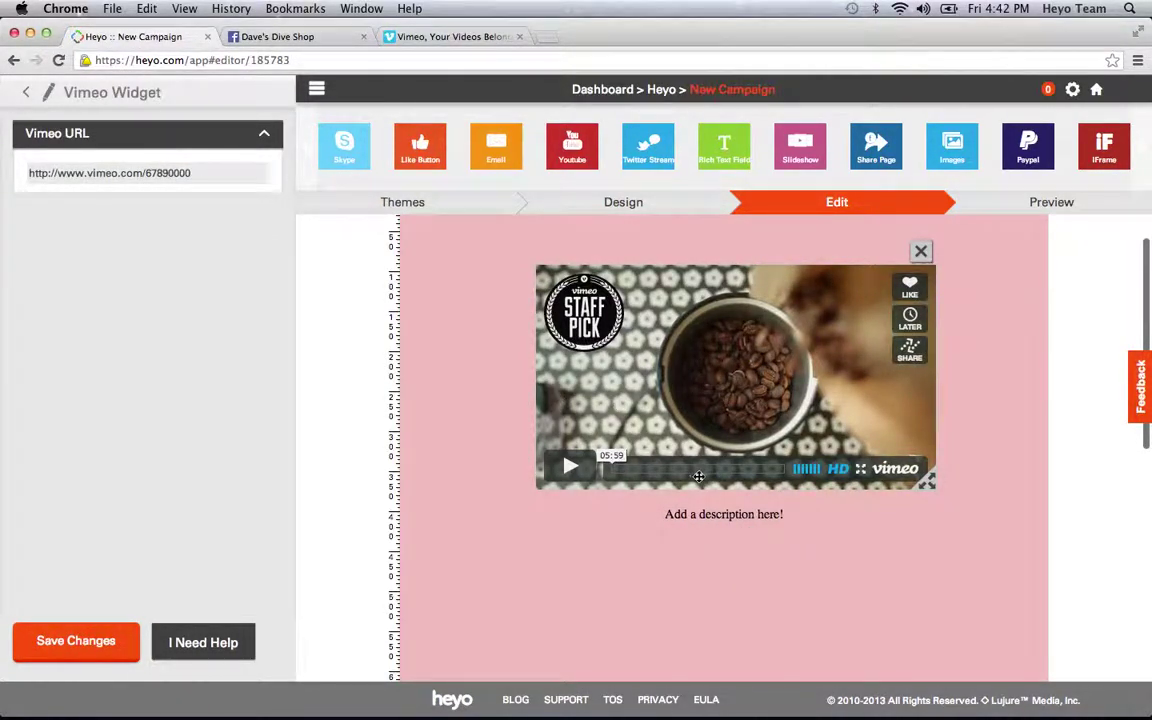
pyautogui.click(735, 527)
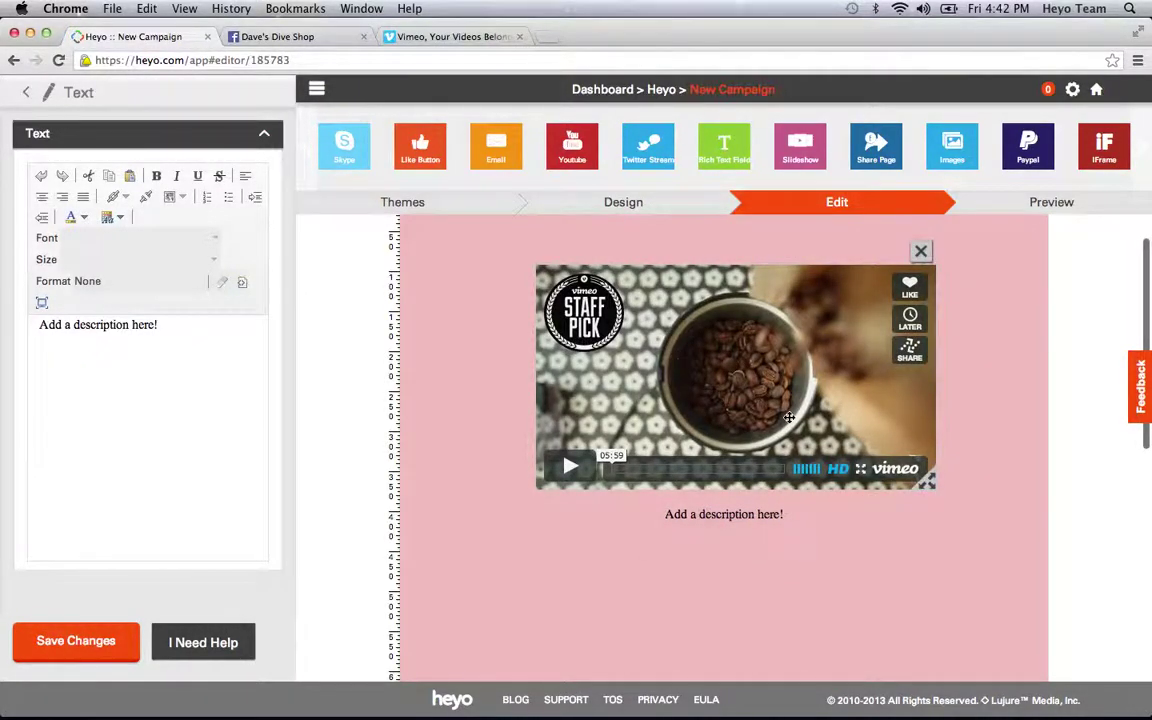
# Step: Enlarge the Vimeo widget, centre it on the canvas, and move the description text further down below it
pyautogui.moveTo(918, 481); pyautogui.dragTo(1000, 555)
pyautogui.moveTo(876, 467); pyautogui.dragTo(782, 478)
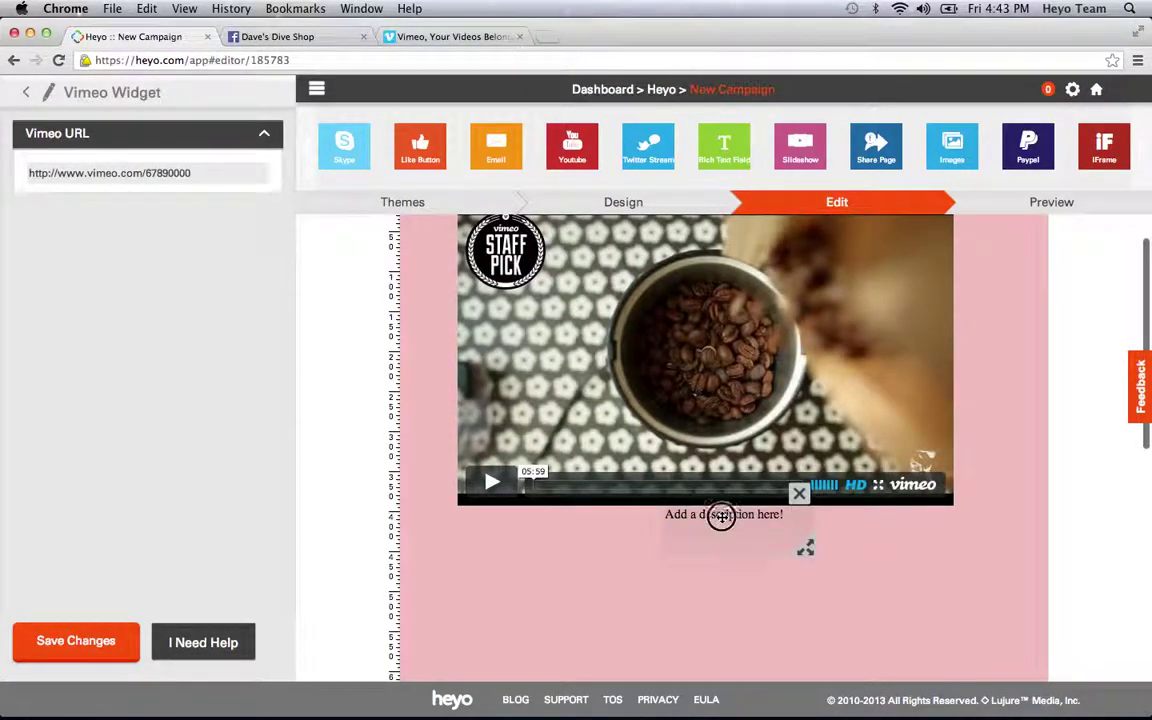
pyautogui.moveTo(720, 514); pyautogui.dragTo(698, 581)
# Step: Go to the campaign's preview stage and change its Facebook fan page to Dave's Dive Shop
pyautogui.click(1024, 210)
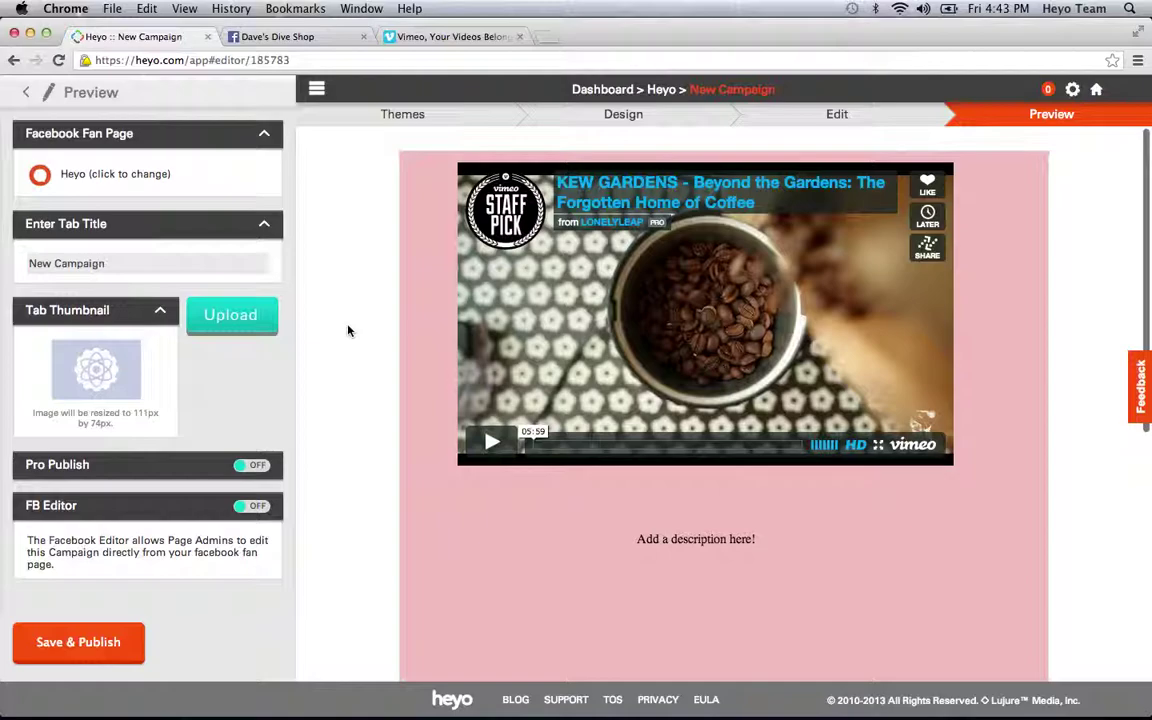
pyautogui.click(133, 176)
pyautogui.click(558, 402)
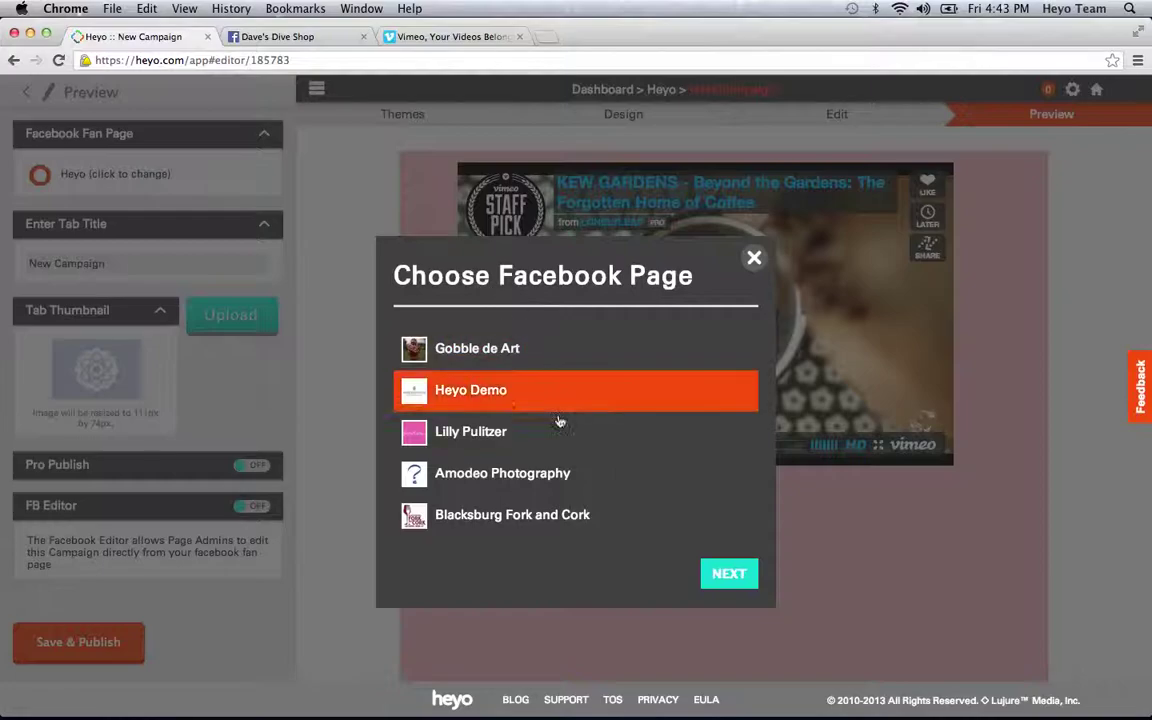
pyautogui.click(727, 573)
pyautogui.click(458, 398)
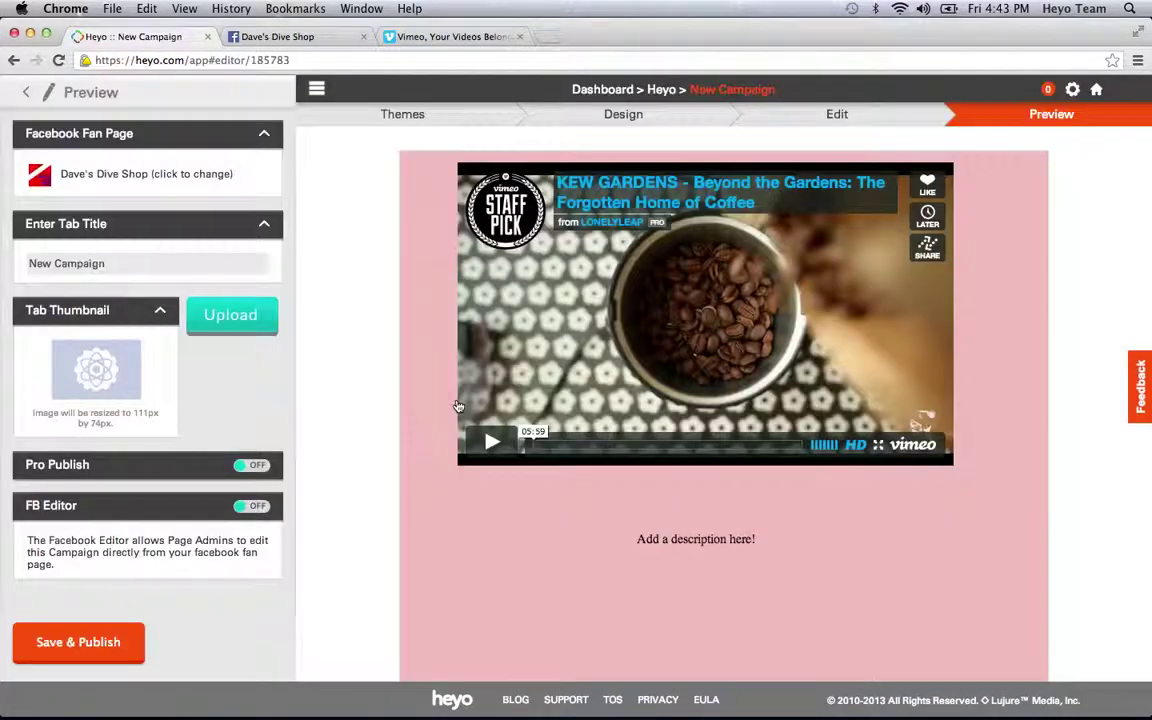
# Step: Set the tab title to "Watch this video!" and publish the campaign
pyautogui.tripleClick(80, 263)
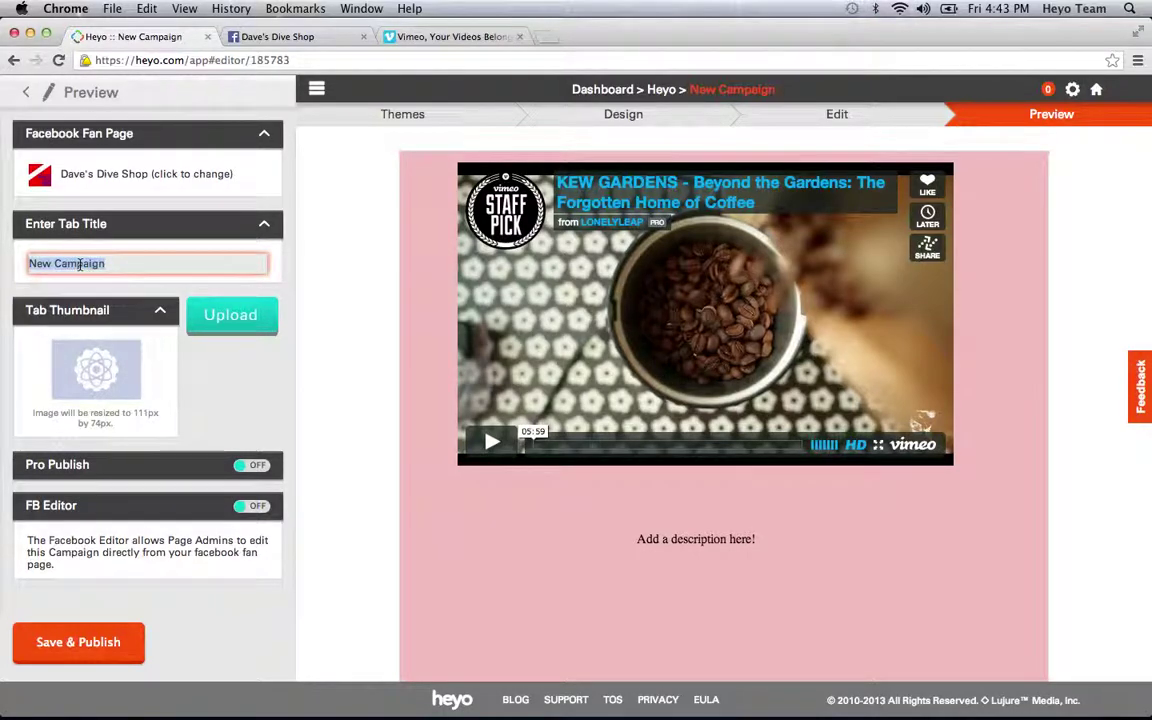
pyautogui.write('Watch this video!')
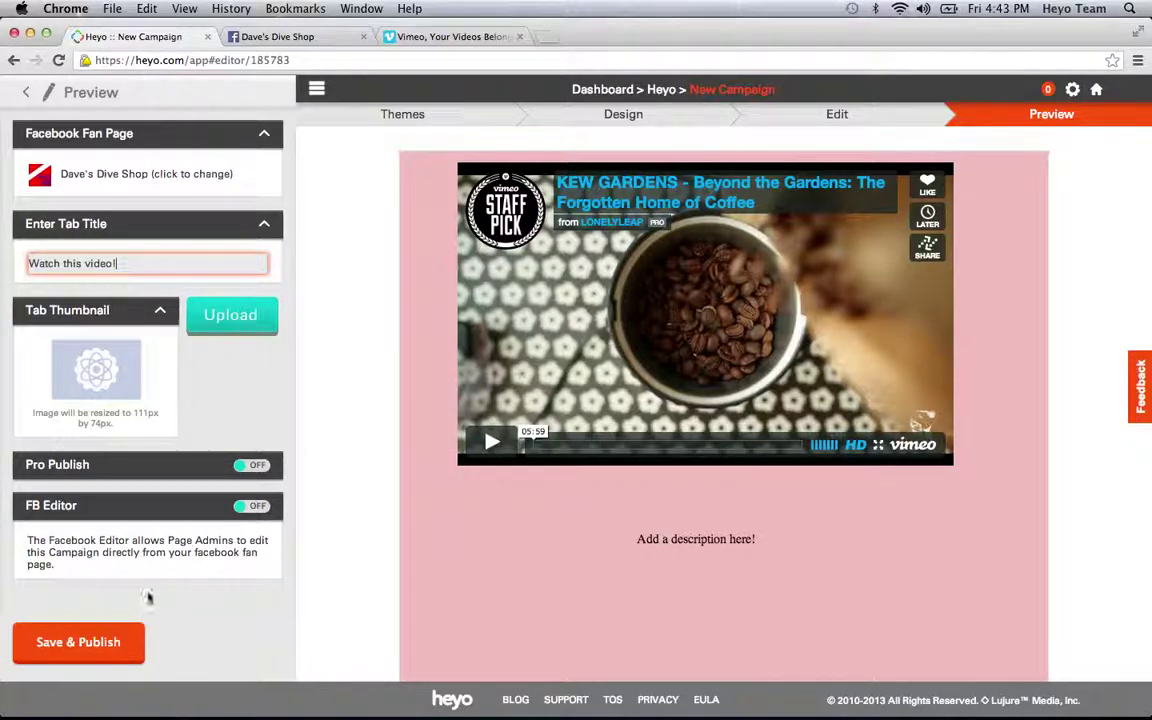
pyautogui.click(88, 644)
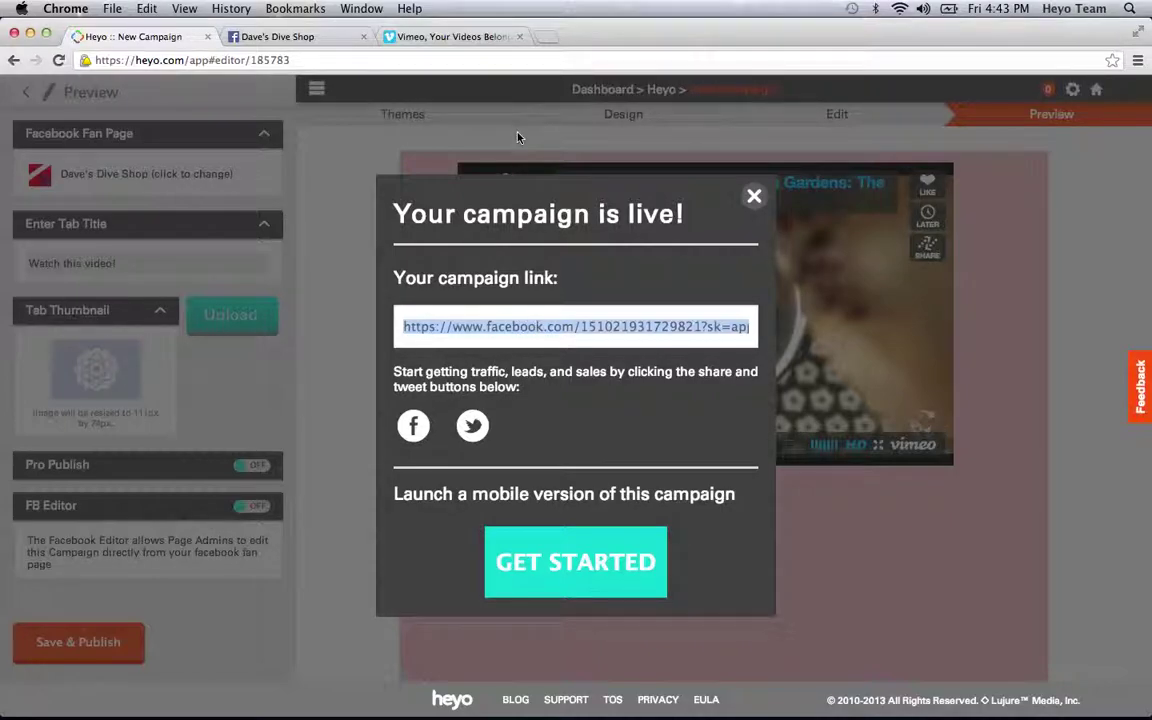
# Step: Load the published campaign's link in a new browser tab to view it on the Facebook page
pyautogui.click(546, 38)
pyautogui.press('cmd+v')
pyautogui.press('Return')
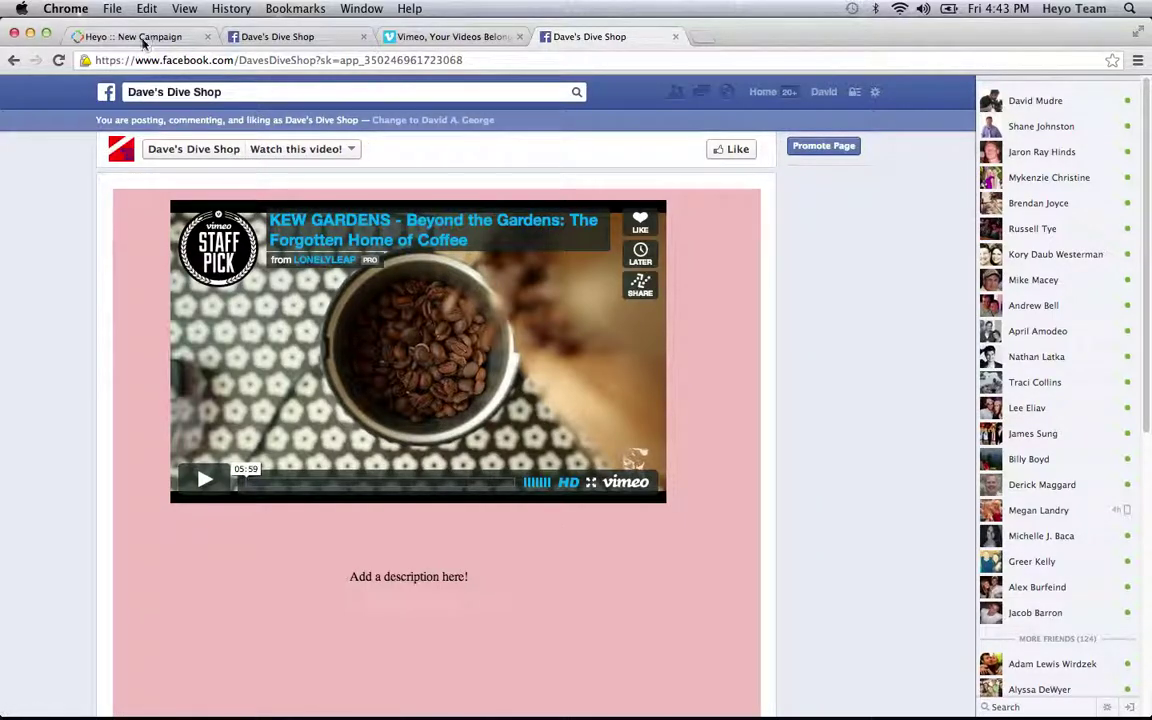
# Step: Switch to the minimized traffic.pptx presentation
pyautogui.moveTo(683, 715)
pyautogui.click(1035, 683)
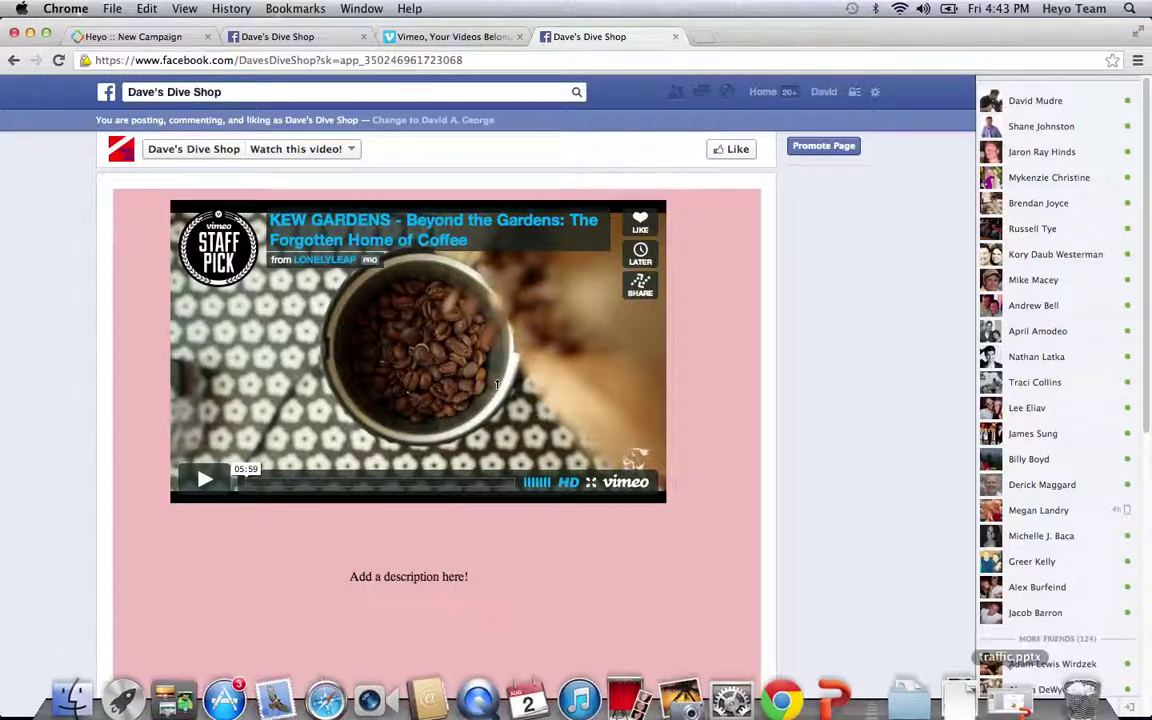